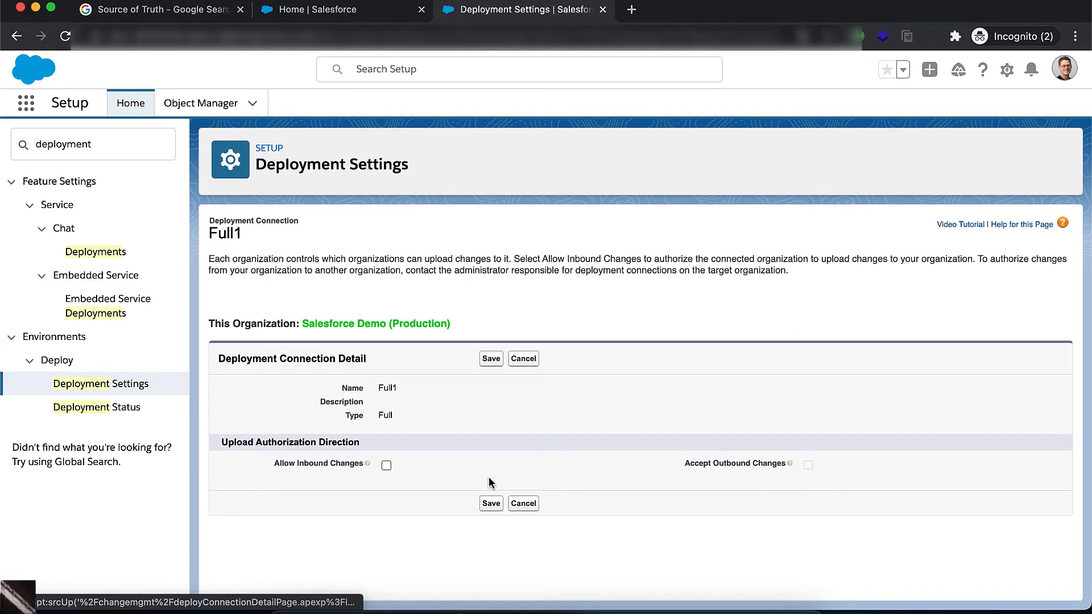
Allow inbound changes for the Full1 deployment connection, save it, and return to the Deployment Settings connection list.
left_click(386, 465)
left_click(488, 504)
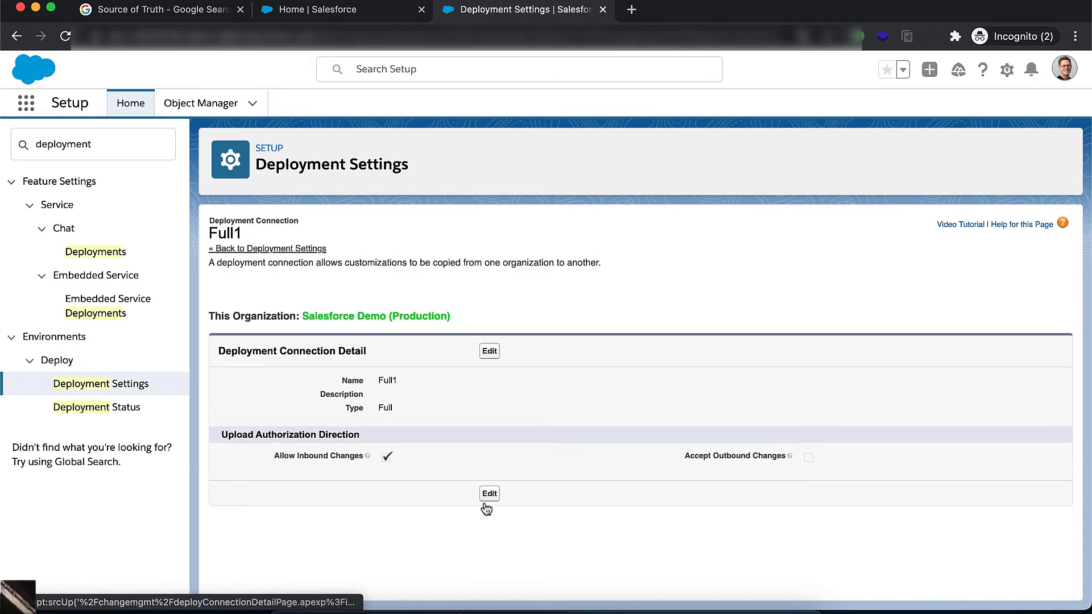
left_click(126, 389)
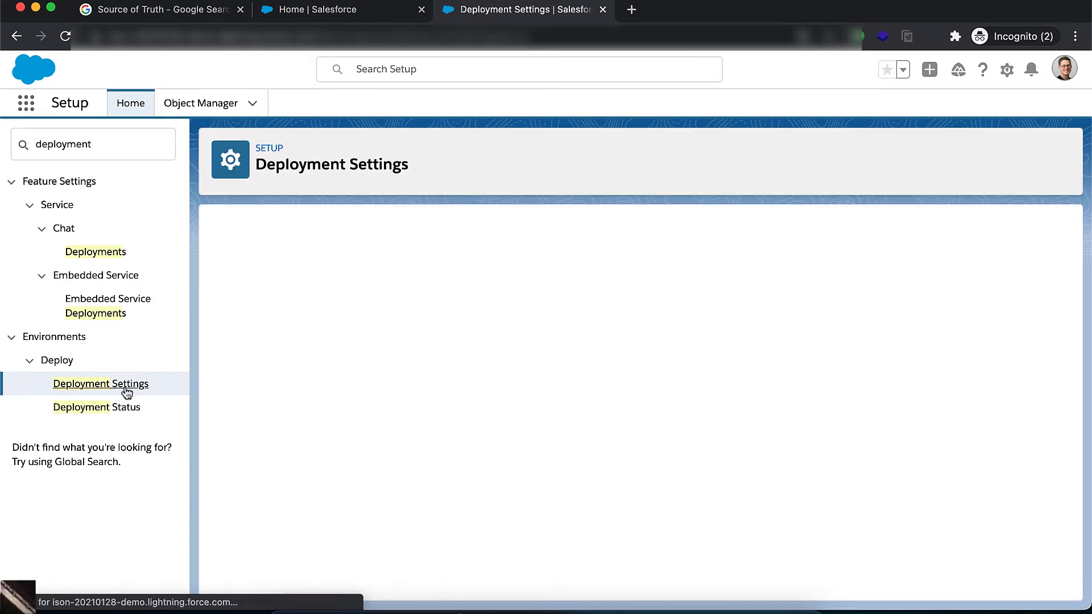
scroll(472, 494, "down", 5)
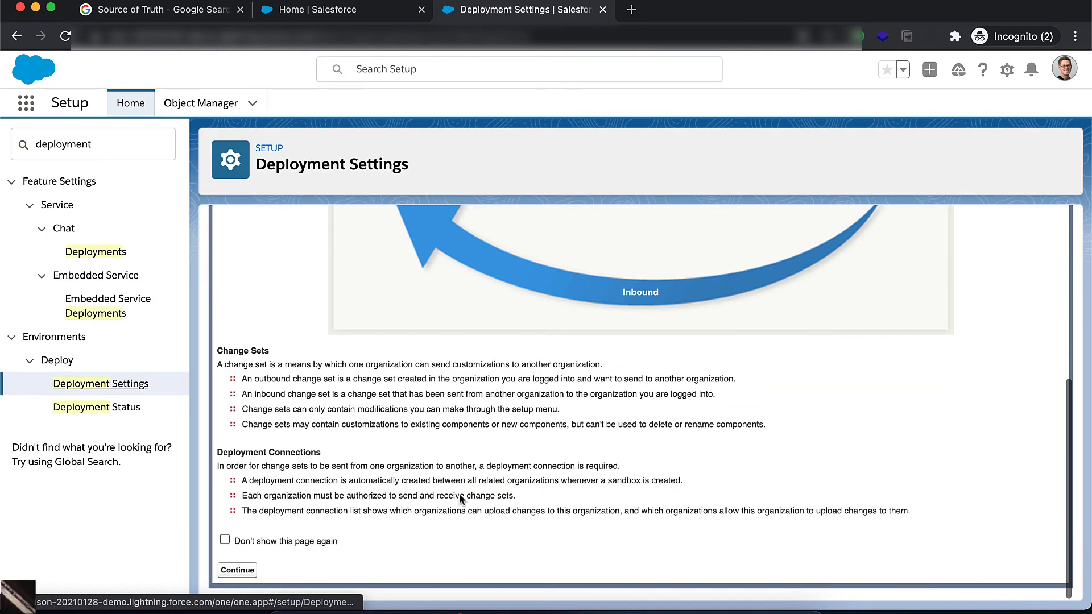
left_click(238, 570)
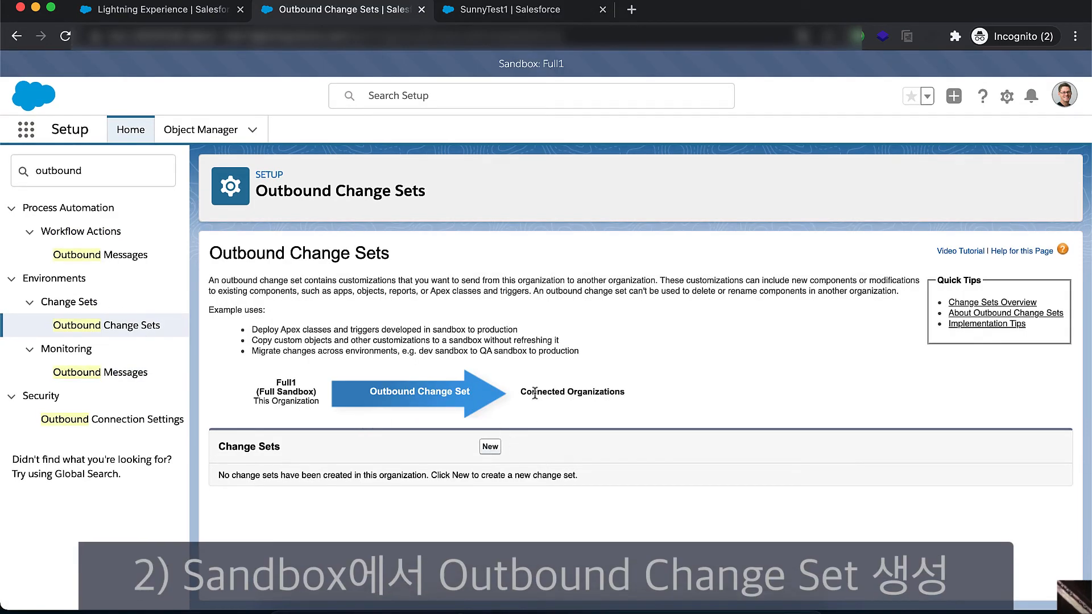
Check the SunnyTest1 object's fields in the Full1 sandbox, and create an outbound change set named Deply2Production.
left_click(555, 10)
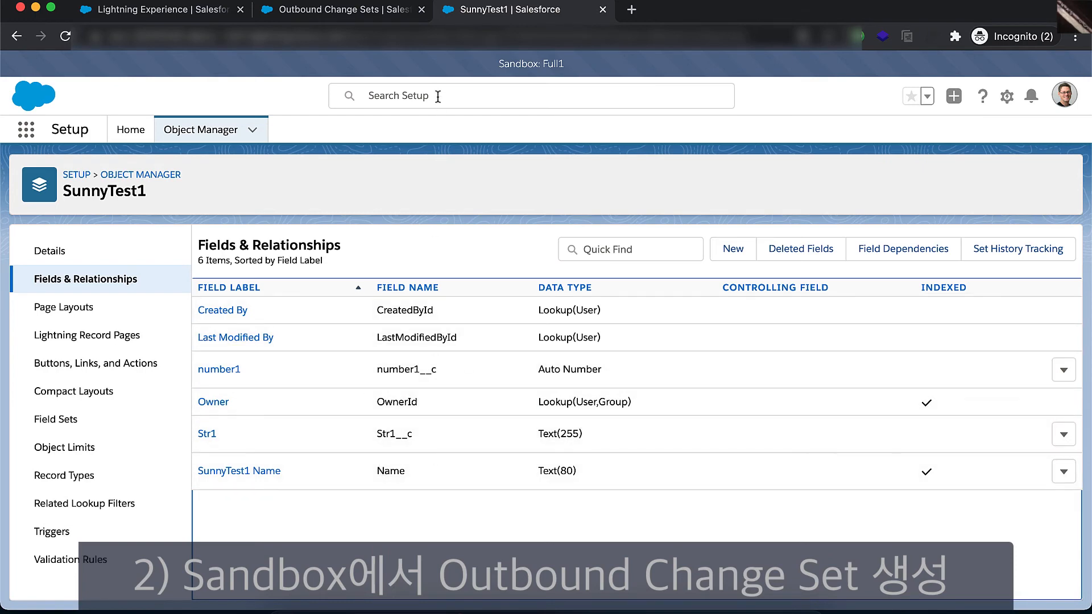
left_click(383, 9)
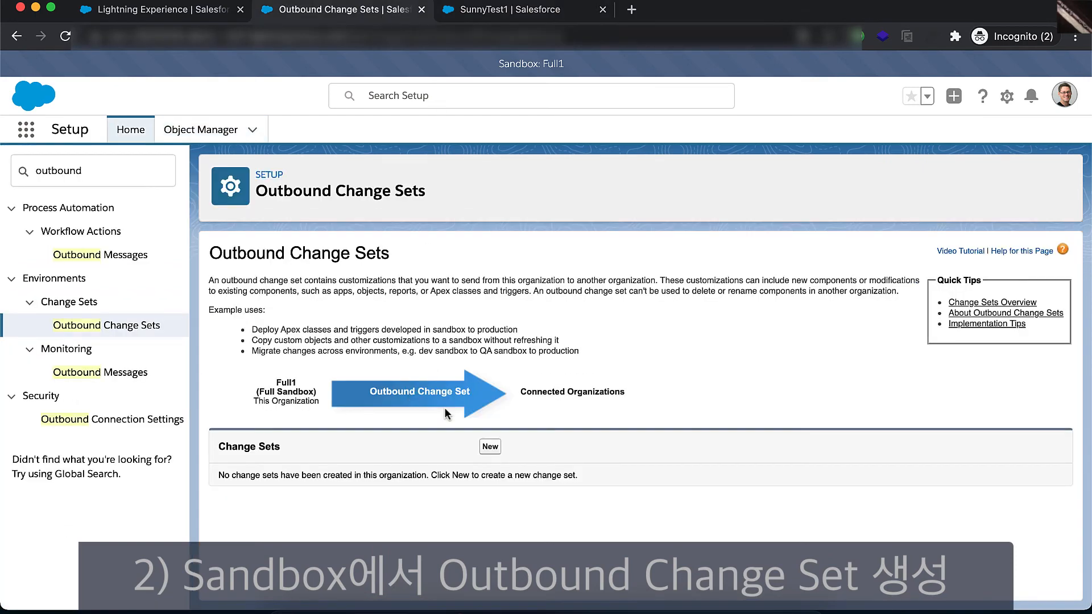
left_click(486, 438)
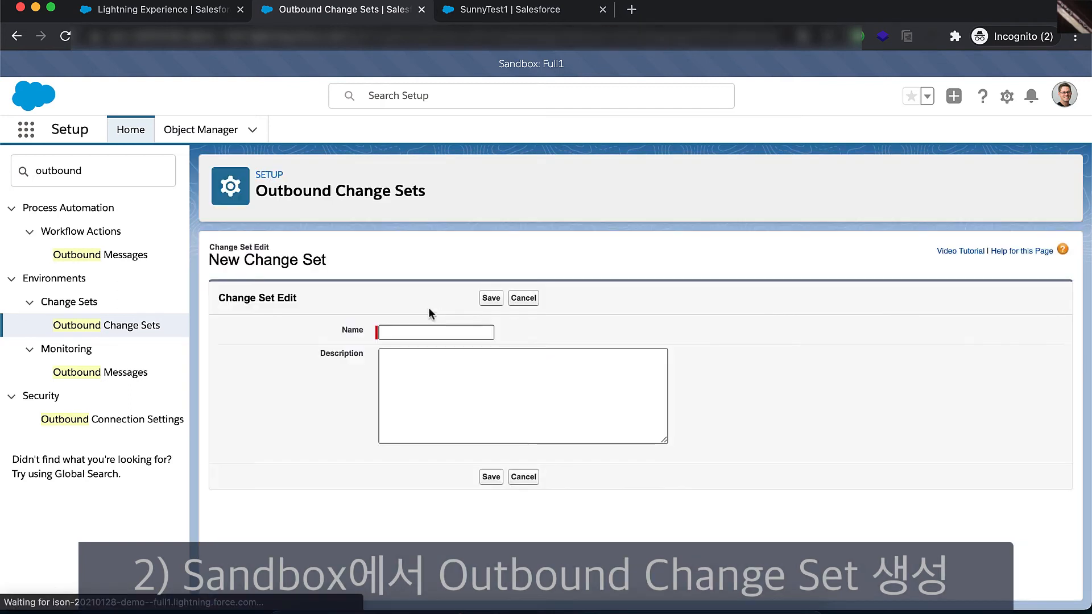
type("Deply2Production")
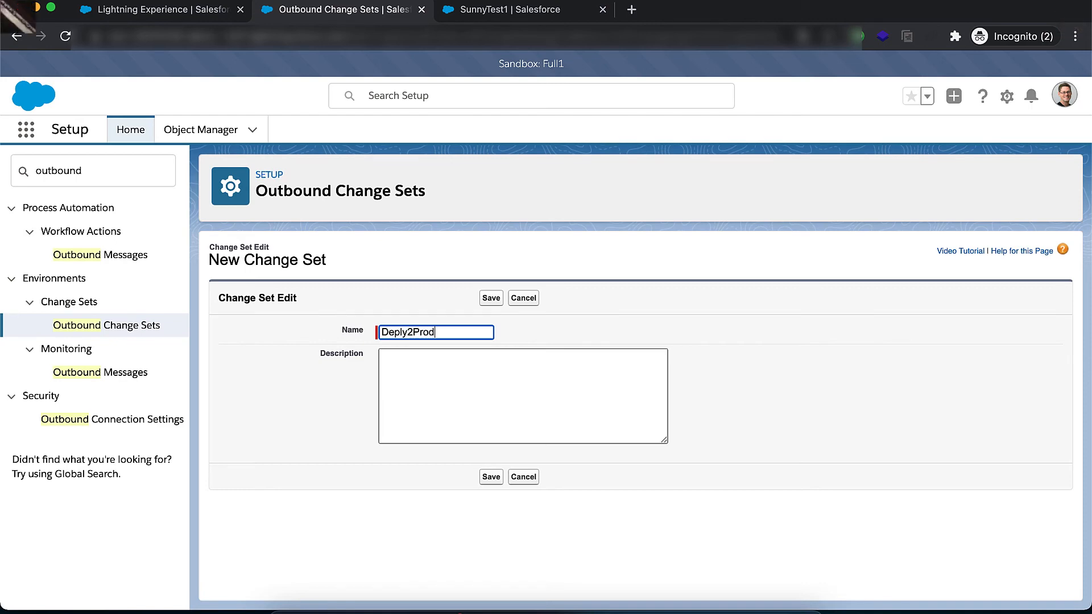
left_click(492, 298)
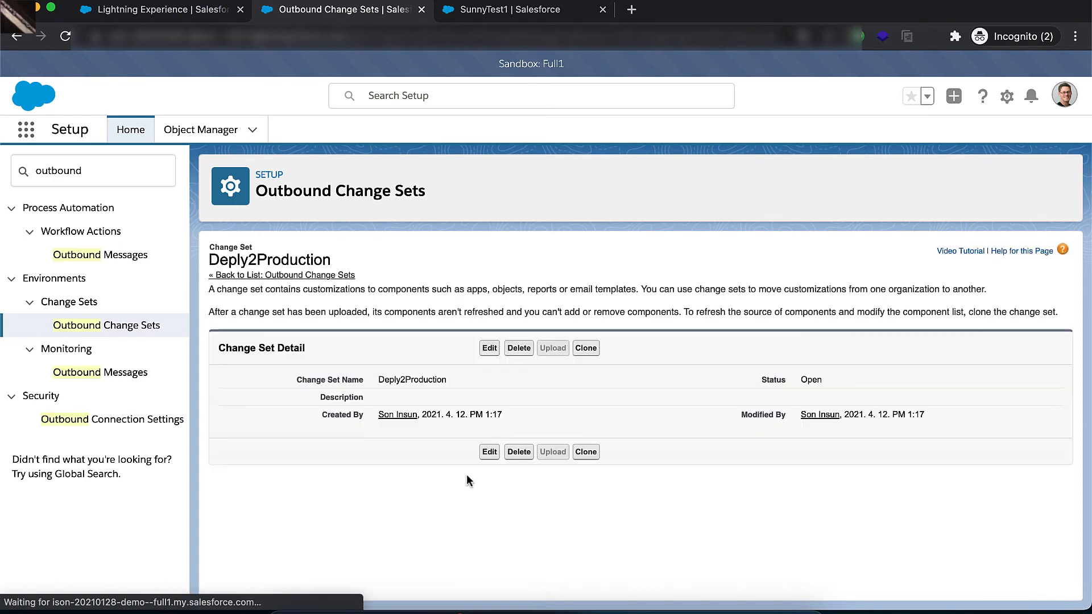
Add the custom object SunnyTest1 to the Deply2Production change set's components.
scroll(466, 480, "down", 3)
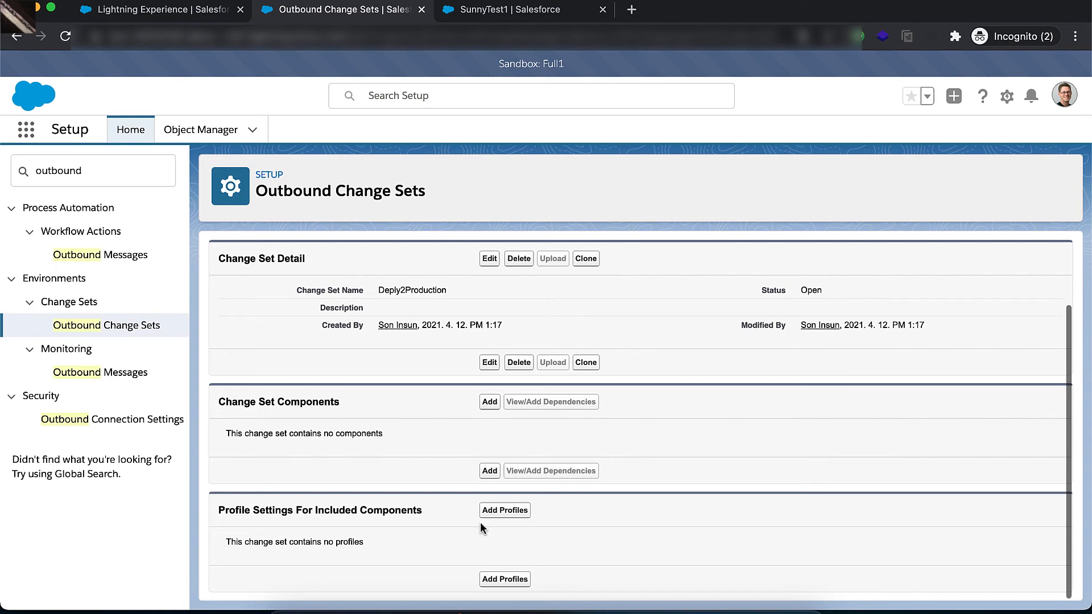
left_click(488, 403)
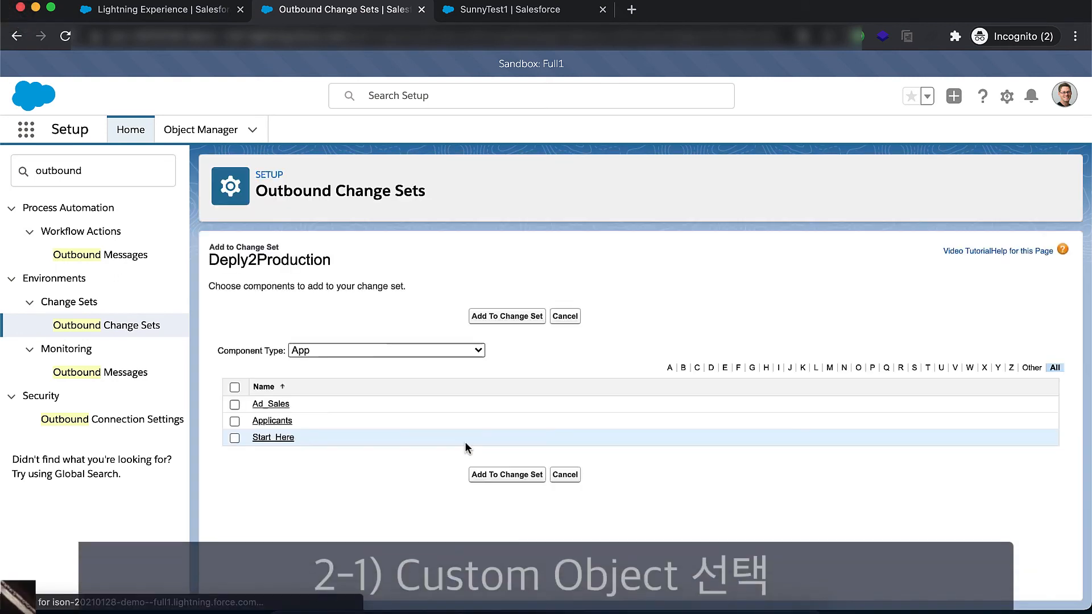
left_click(461, 350)
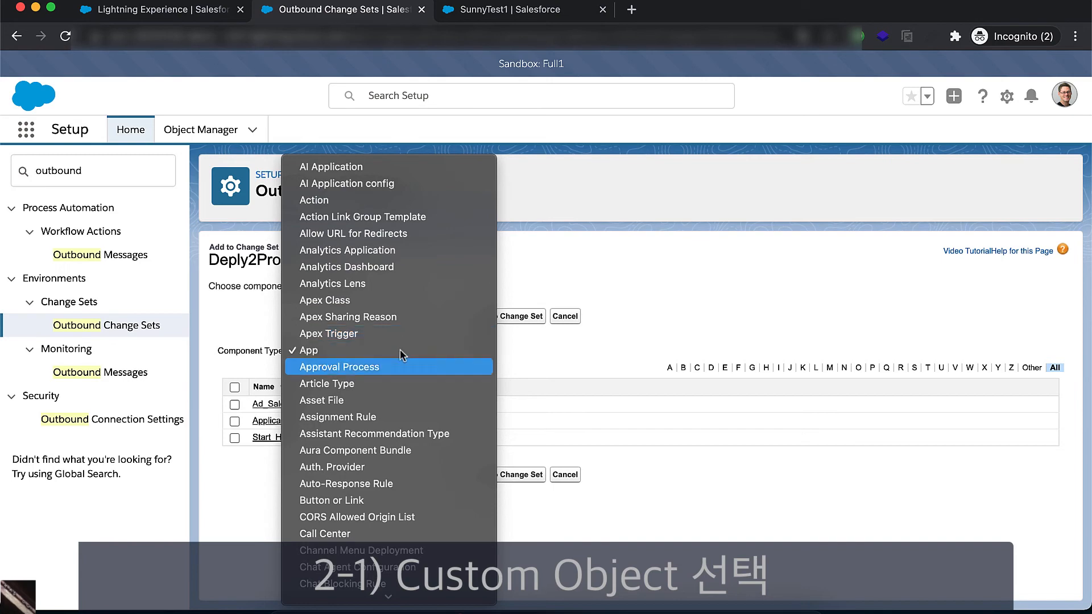
scroll(391, 404, "down", 5)
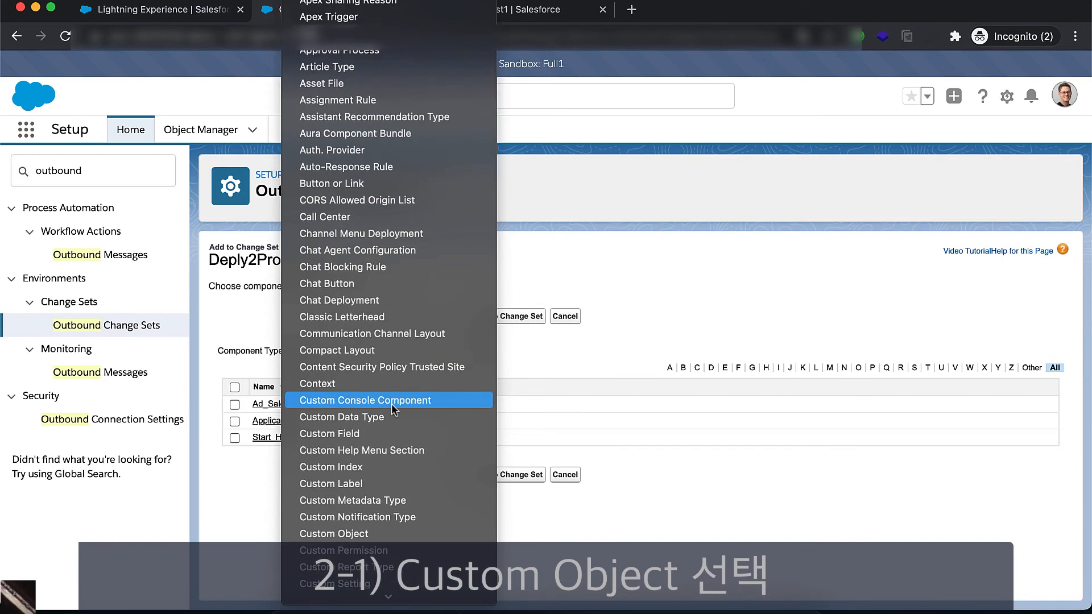
scroll(392, 409, "down", 5)
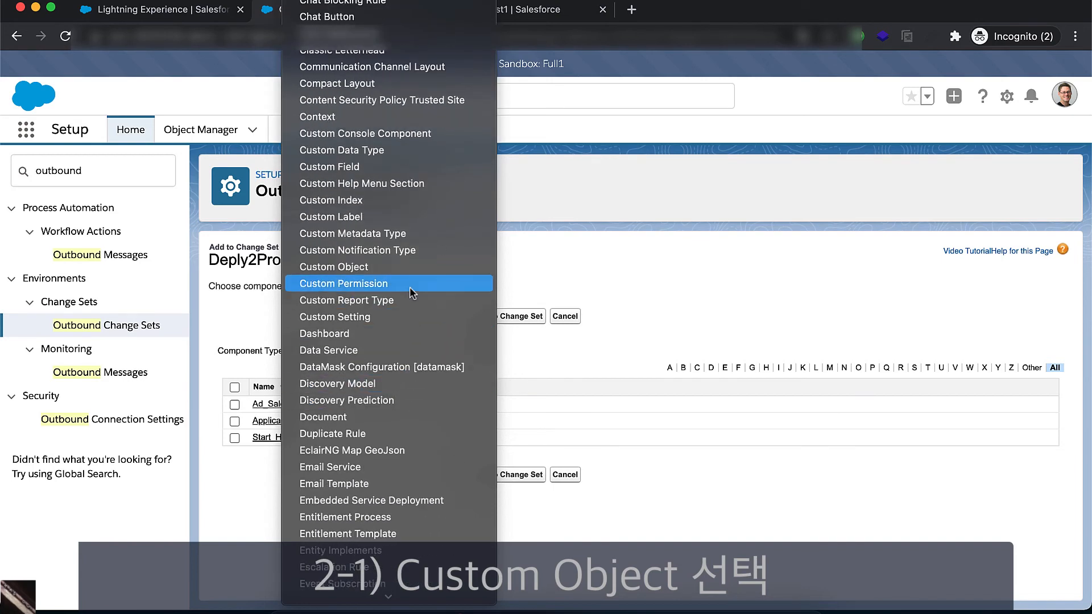
left_click(411, 270)
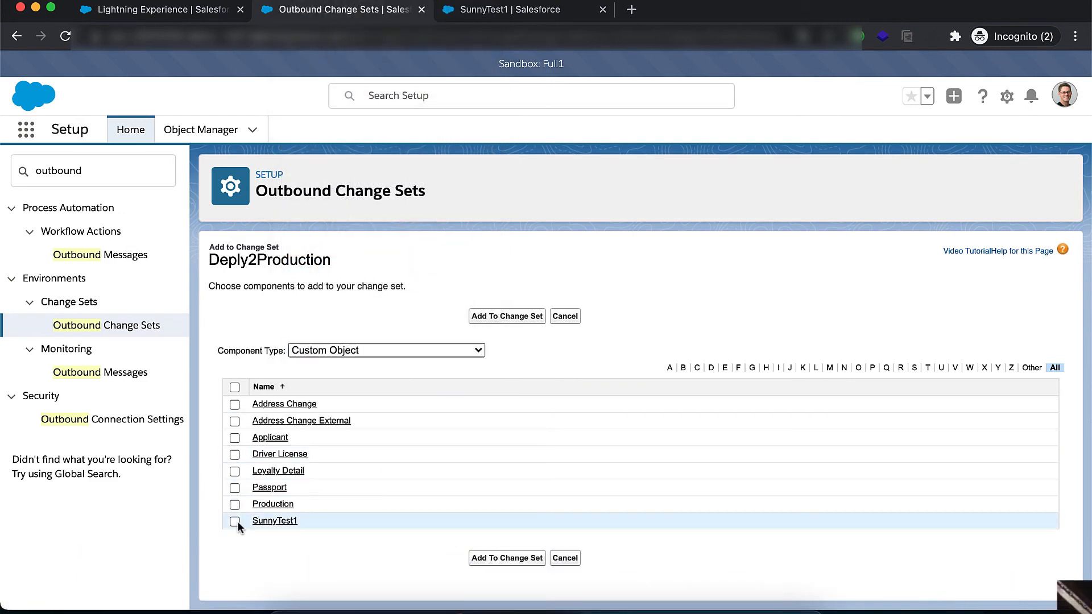
left_click(234, 521)
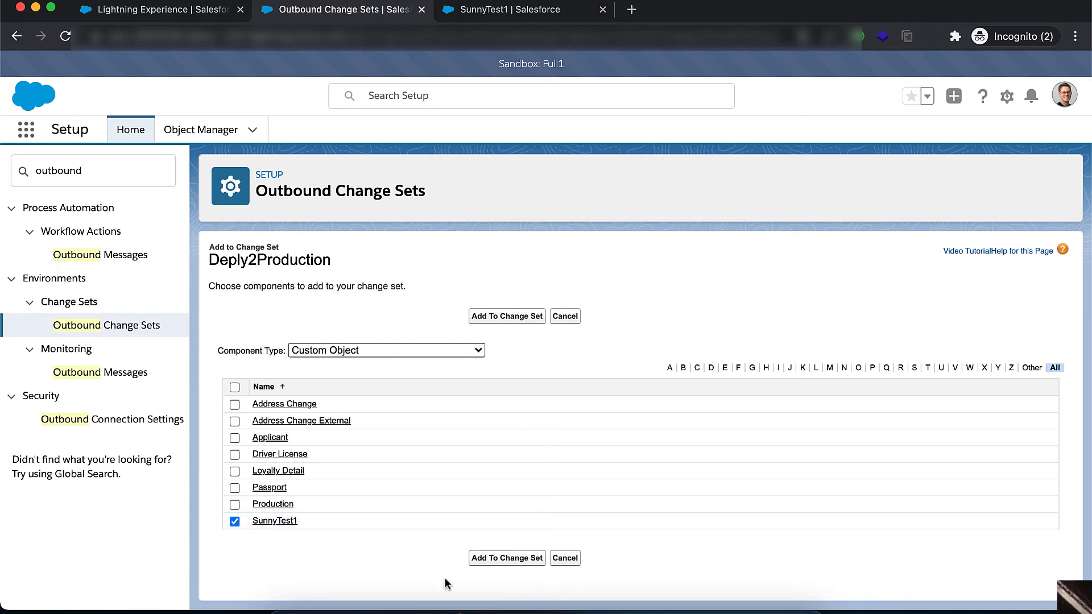
left_click(506, 561)
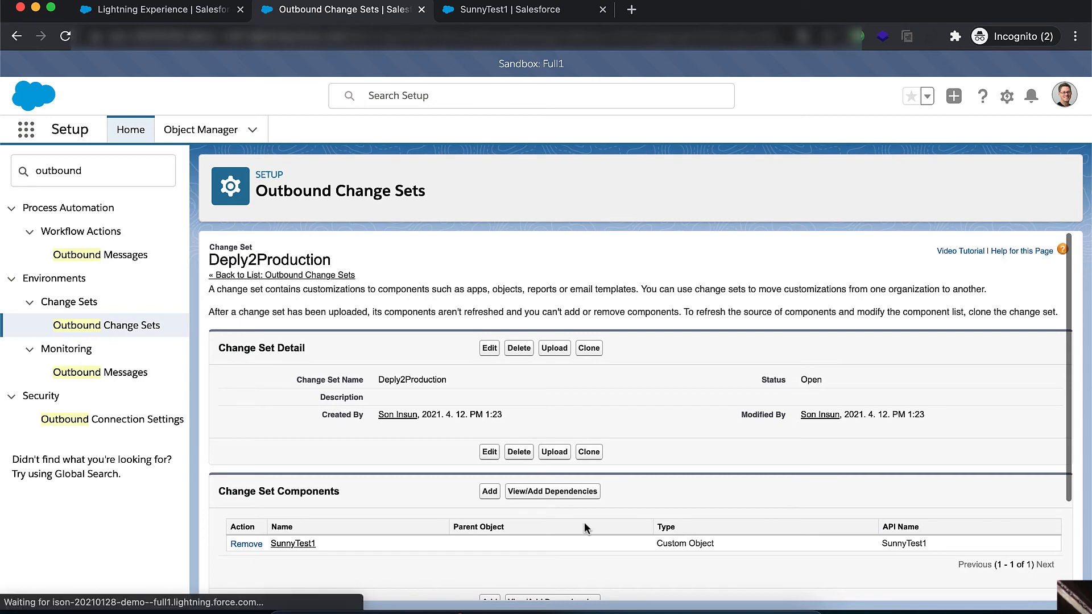
Add all of SunnyTest1's dependencies to the change set: the Str1 and number1 fields and SunnyTest1 Layout.
scroll(585, 522, "down", 3)
scroll(576, 496, "up", 2)
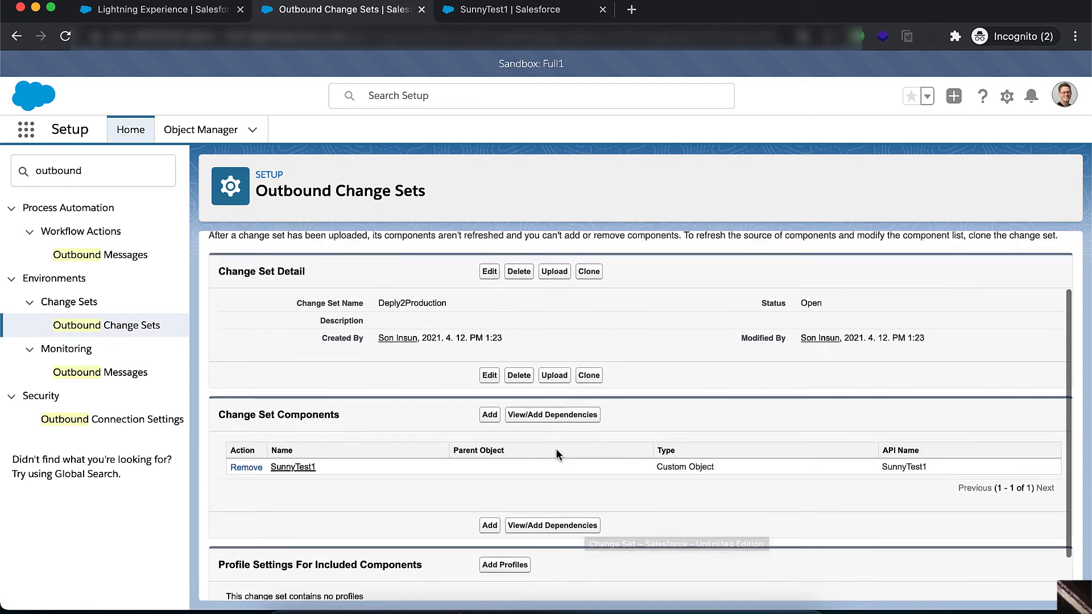
scroll(462, 497, "down", 3)
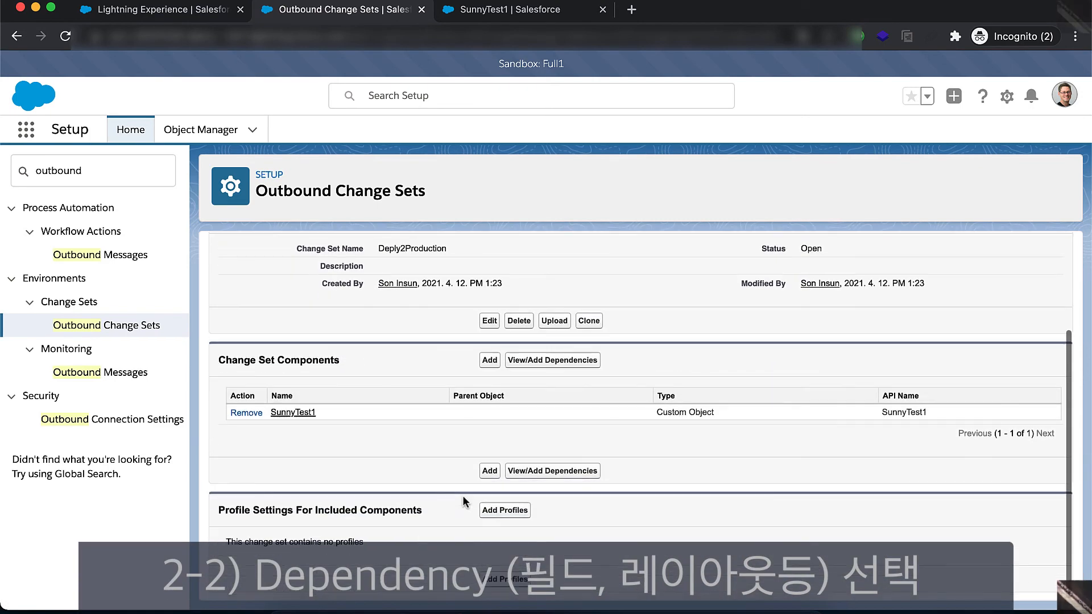
scroll(462, 497, "up", 3)
scroll(462, 500, "down", 2)
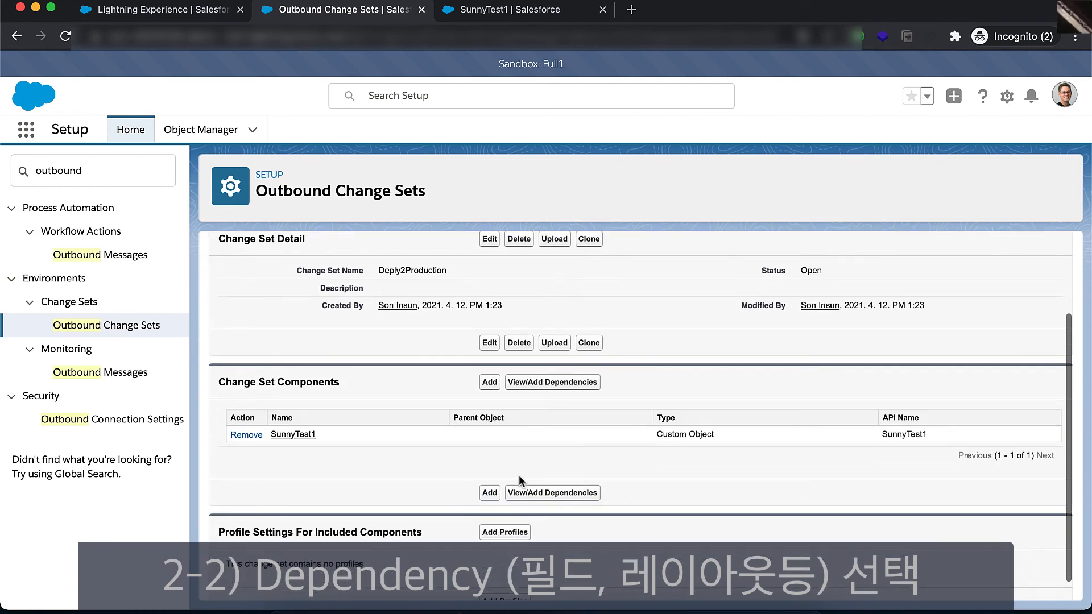
left_click(542, 494)
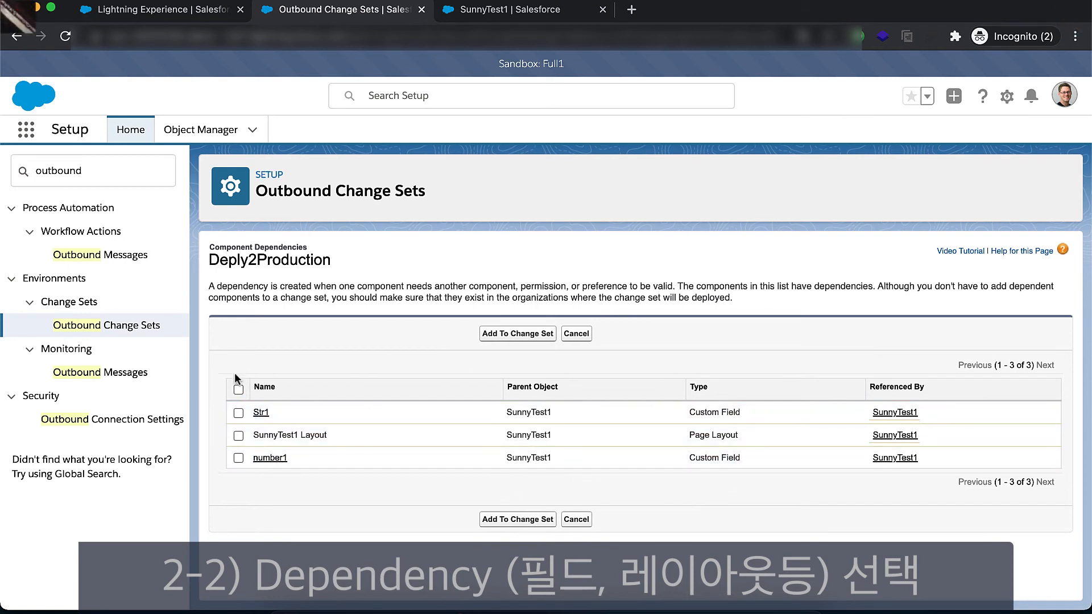
left_click(237, 391)
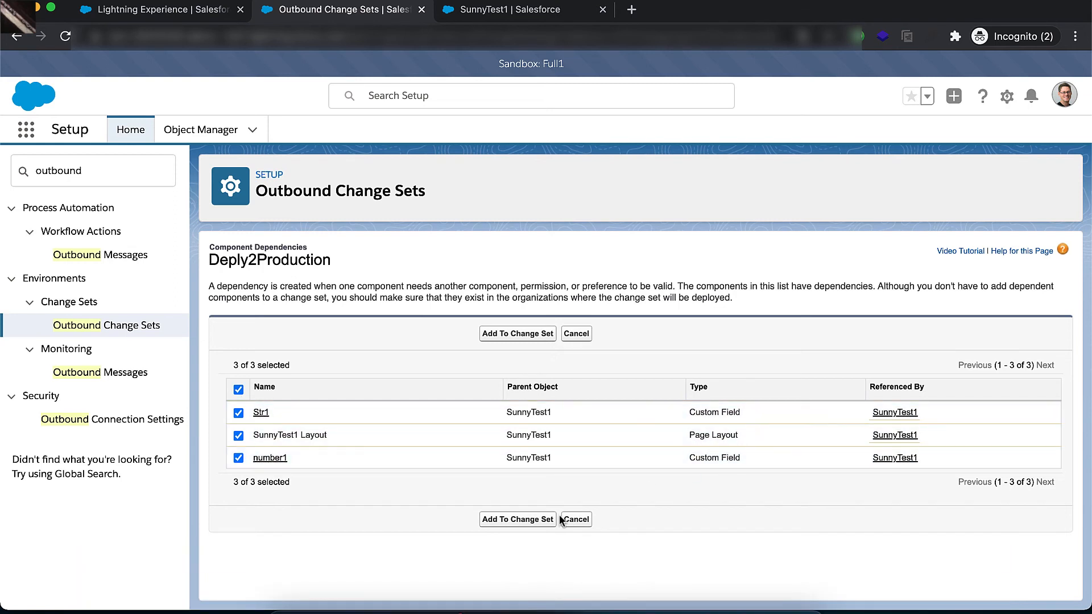
left_click(516, 524)
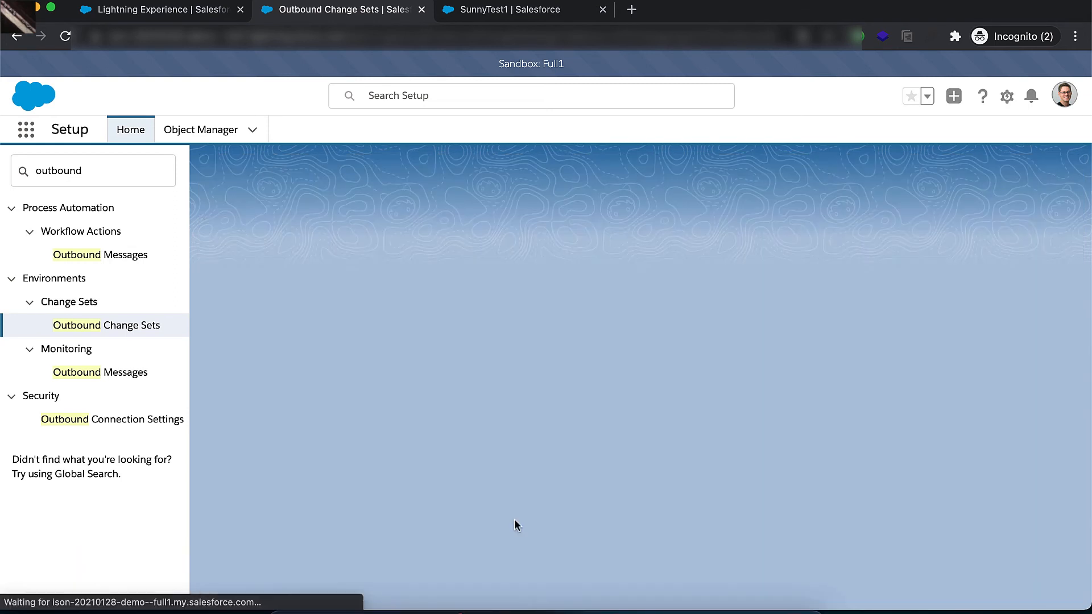
scroll(514, 519, "down", 4)
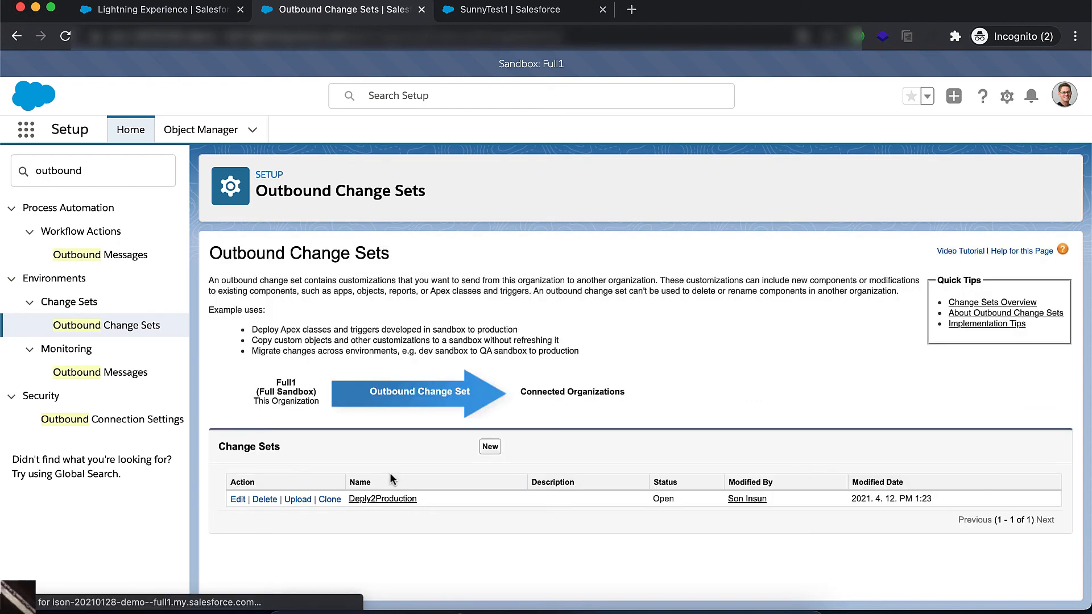
Upload the Deply2Production change set to the Production organization and review its upload history and components.
left_click(290, 499)
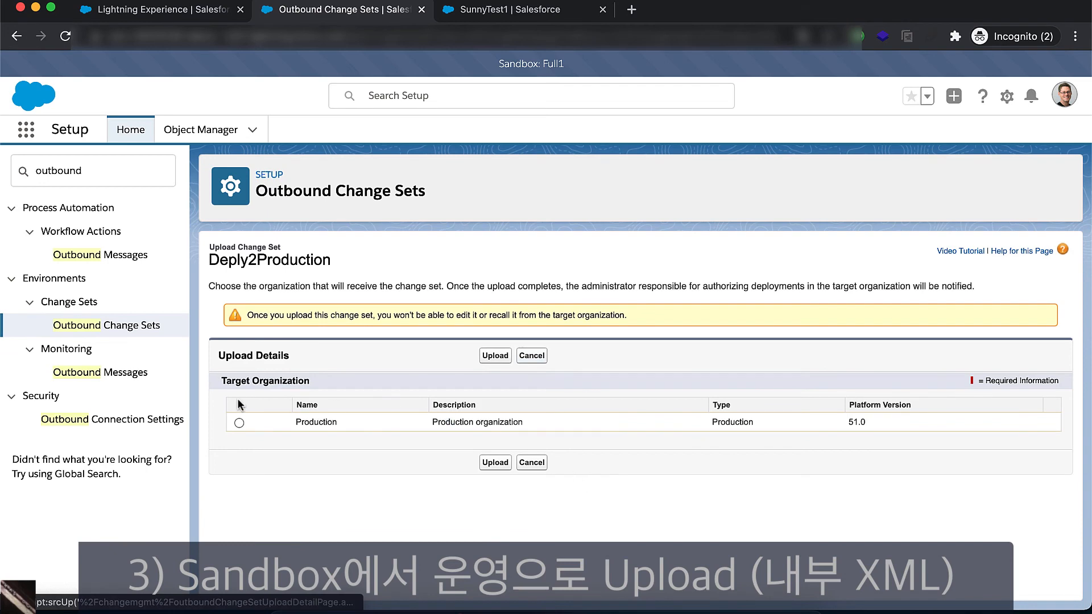
left_click(239, 423)
left_click(488, 463)
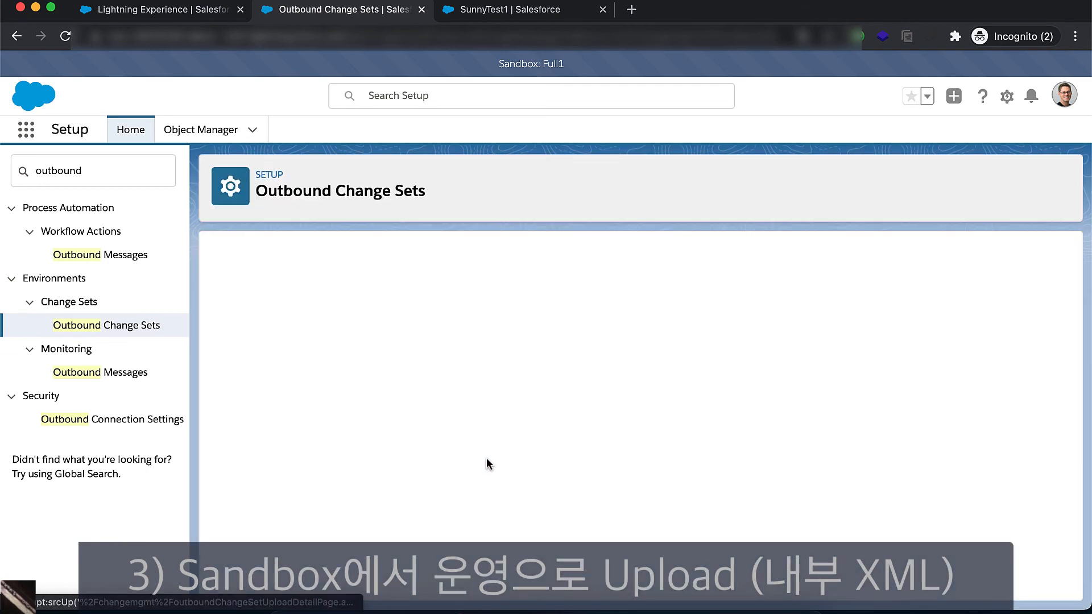
scroll(486, 457, "down", 3)
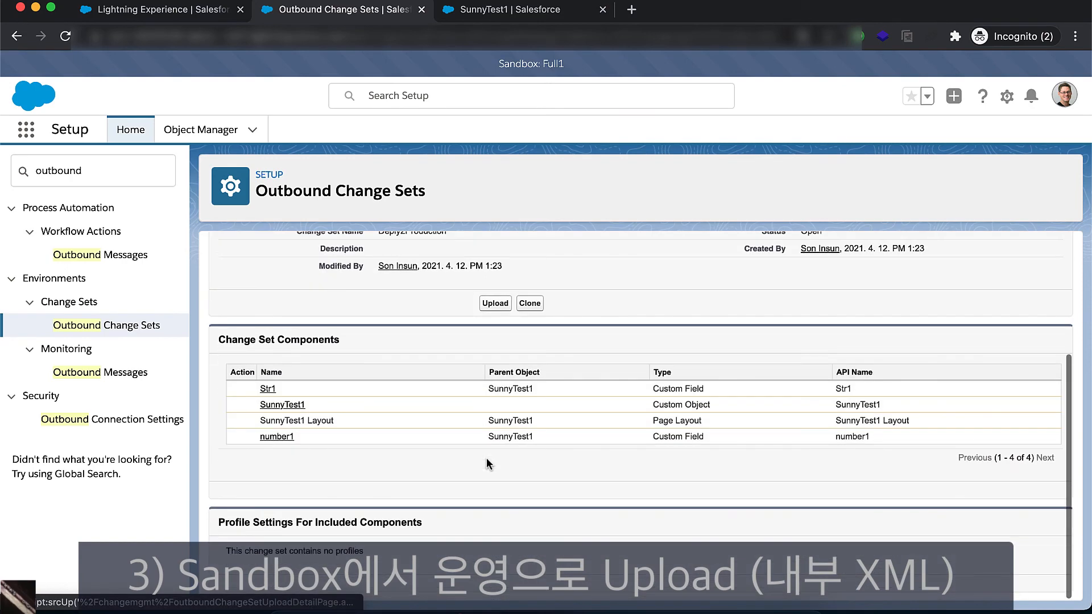
scroll(569, 385, "up", 2)
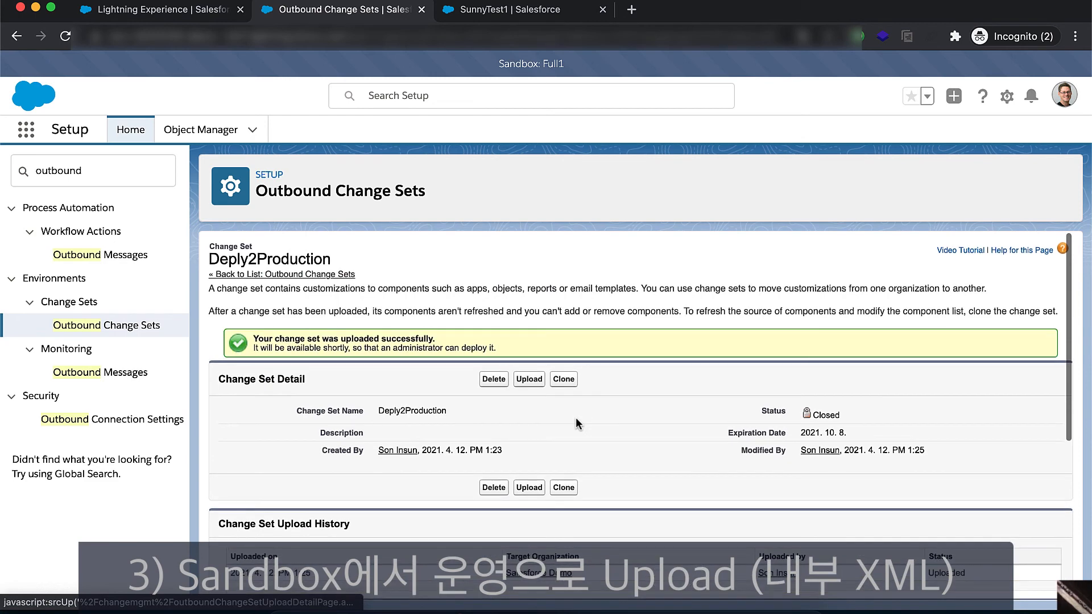
scroll(577, 424, "down", 5)
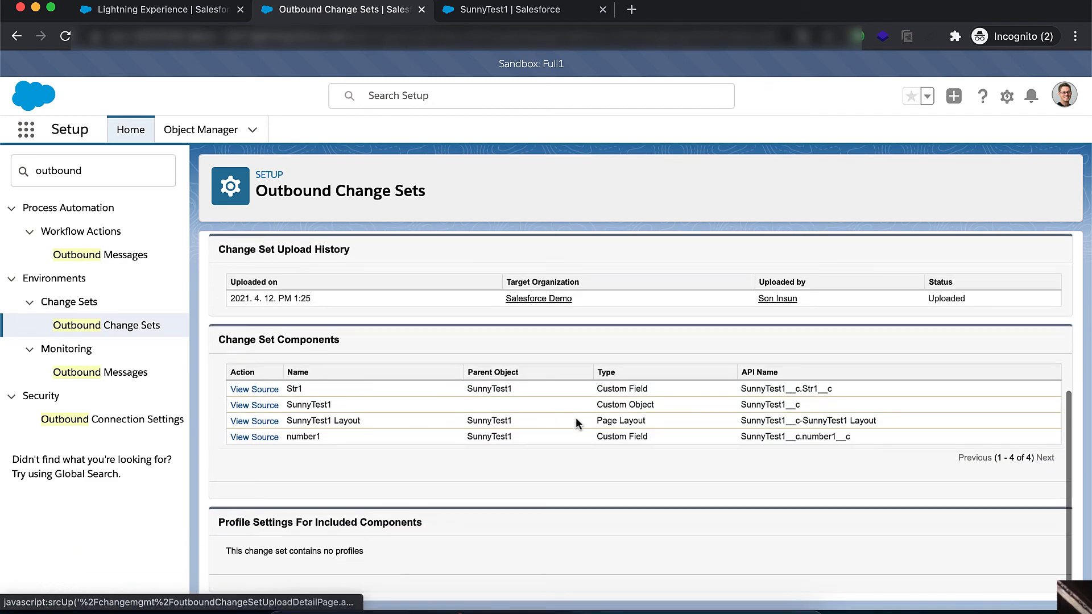
scroll(577, 424, "up", 4)
scroll(576, 424, "down", 2)
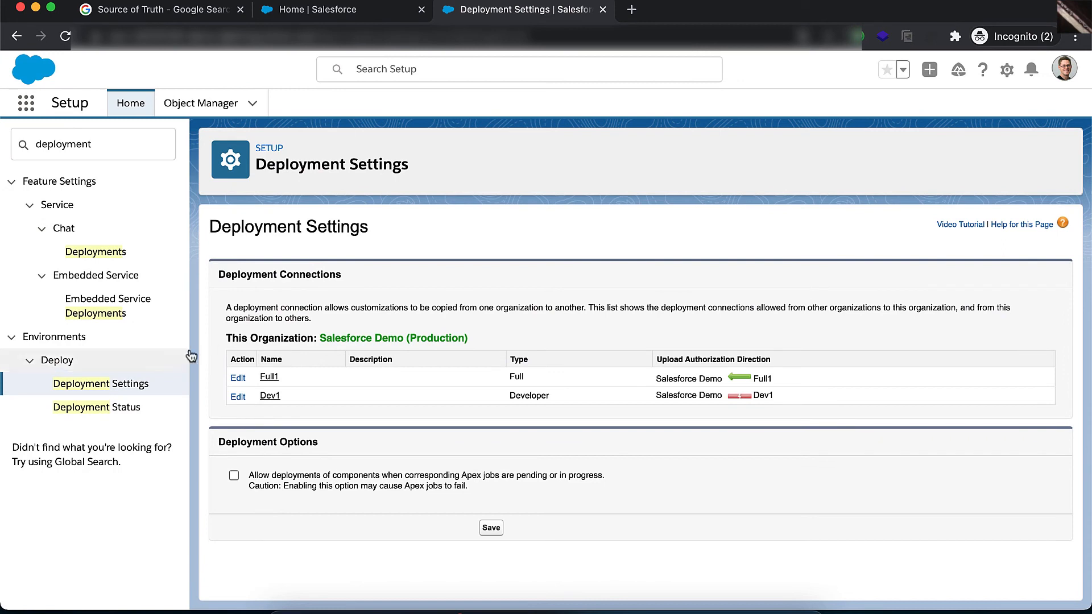
Find Inbound Change Sets in the production org's Setup and continue past the introduction to the change set list.
double_click(119, 146)
type("inbound")
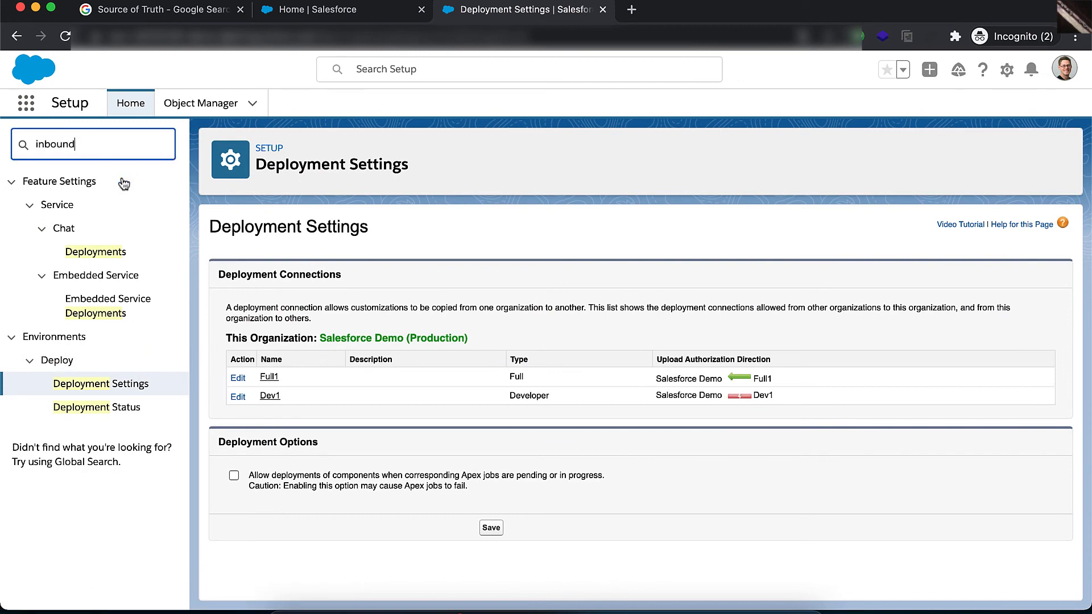
left_click(116, 228)
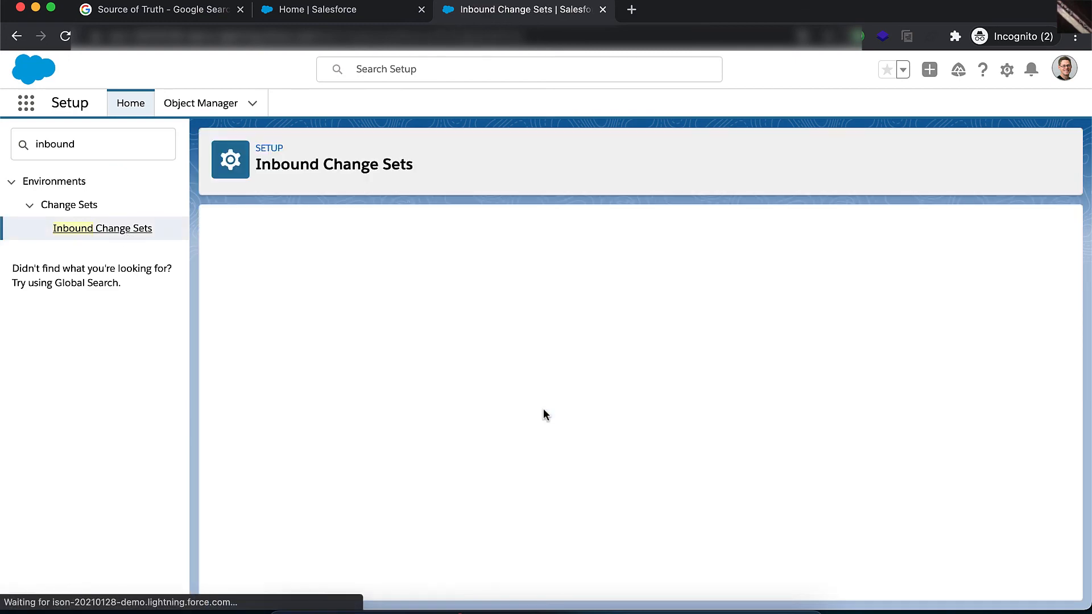
scroll(504, 442, "down", 5)
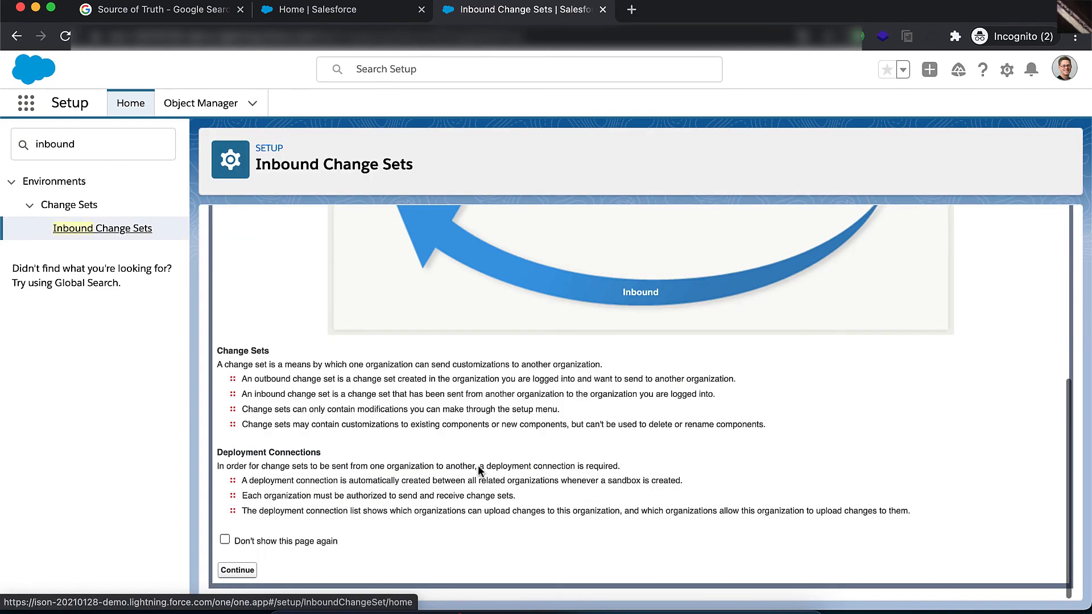
left_click(245, 569)
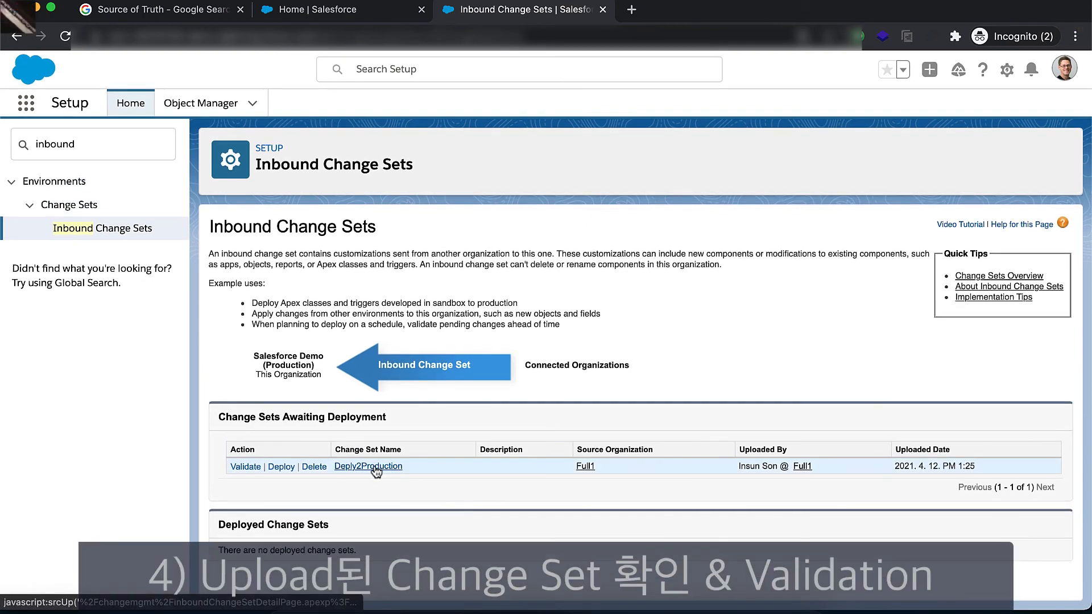
Validate the inbound change set Deply2Production with the Default test option and check its deployment status.
left_click(250, 467)
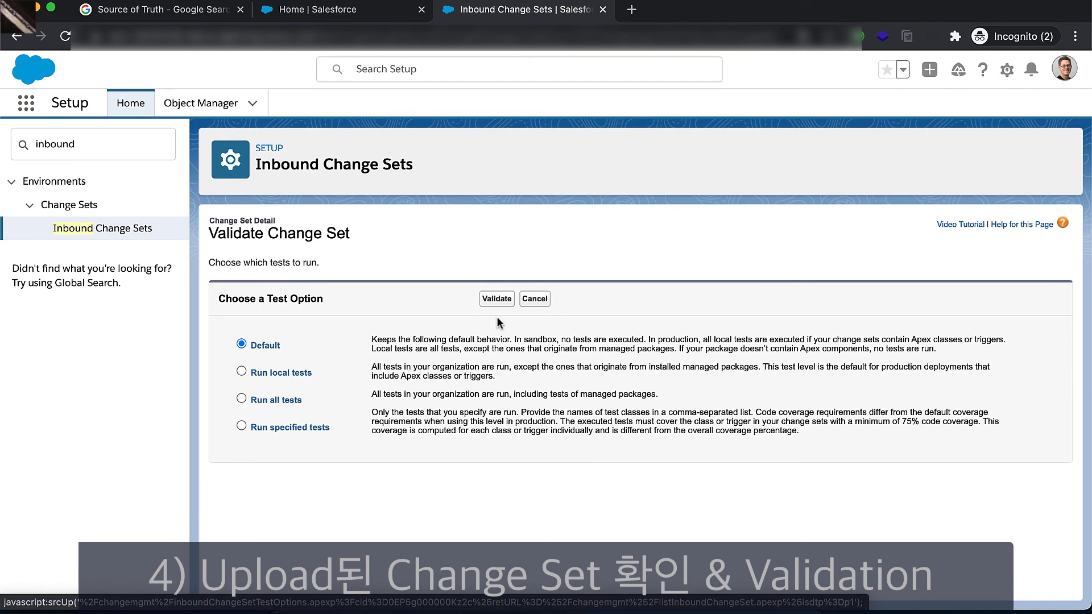
left_click(496, 299)
left_click(605, 406)
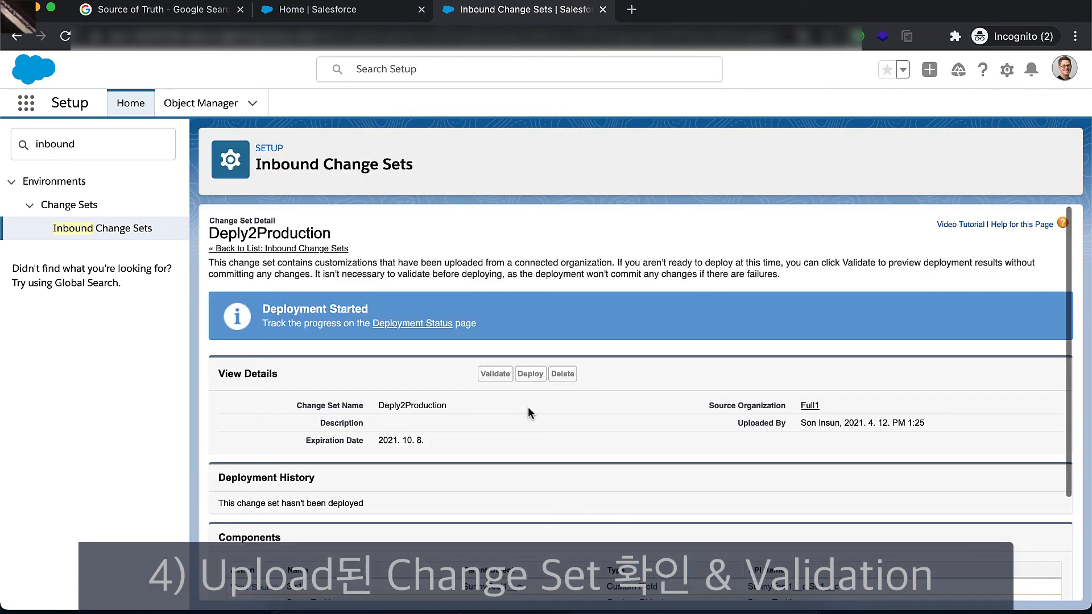
scroll(528, 407, "down", 1)
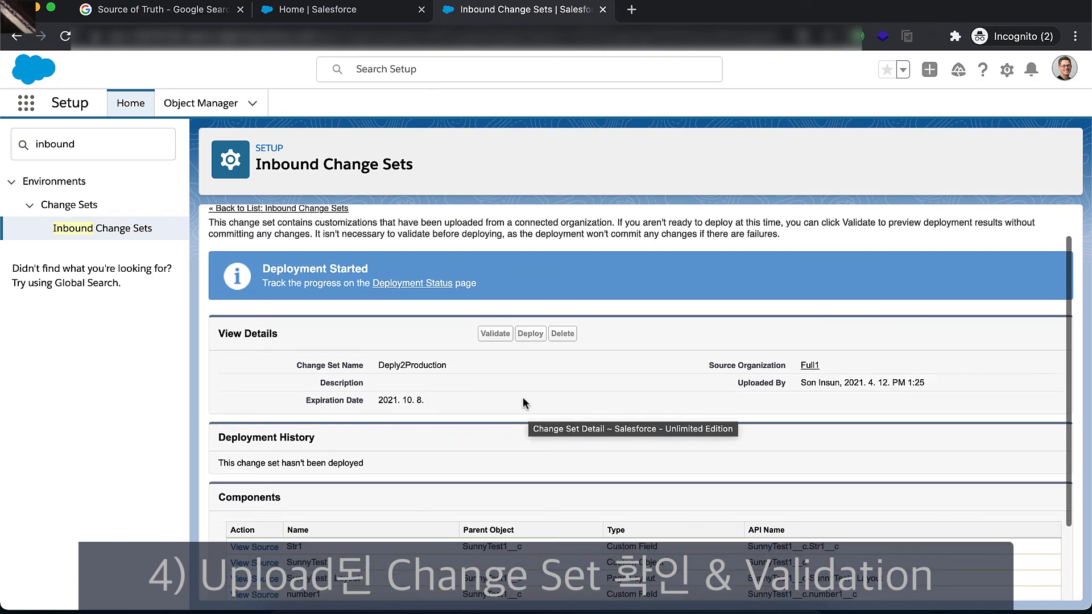
left_click(410, 285)
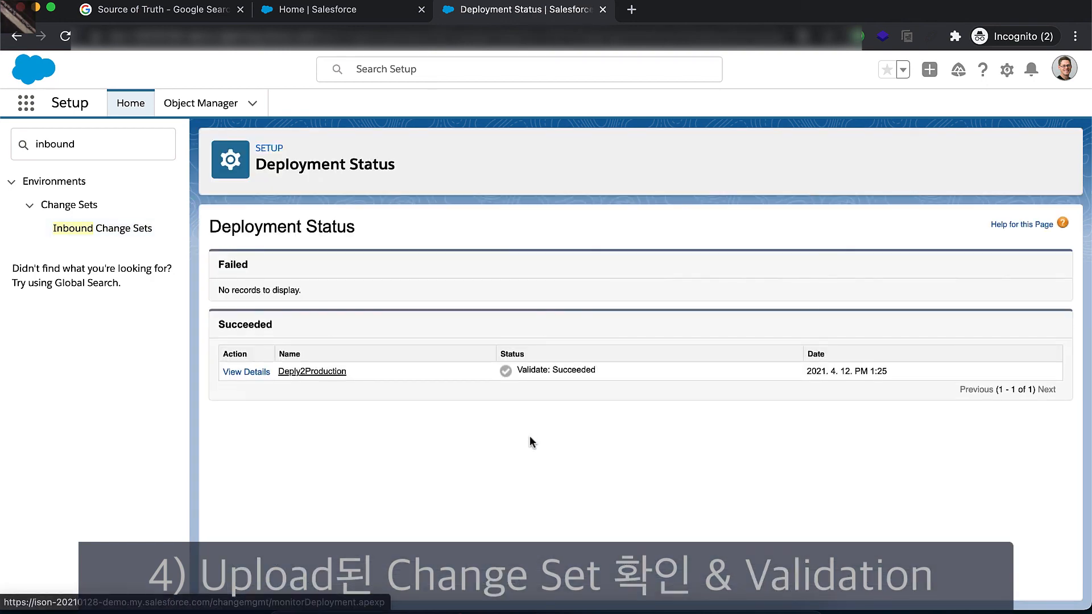
Deploy the inbound change set Deply2Production to production with the Default test option and check its deployment status.
left_click(135, 228)
scroll(589, 397, "down", 5)
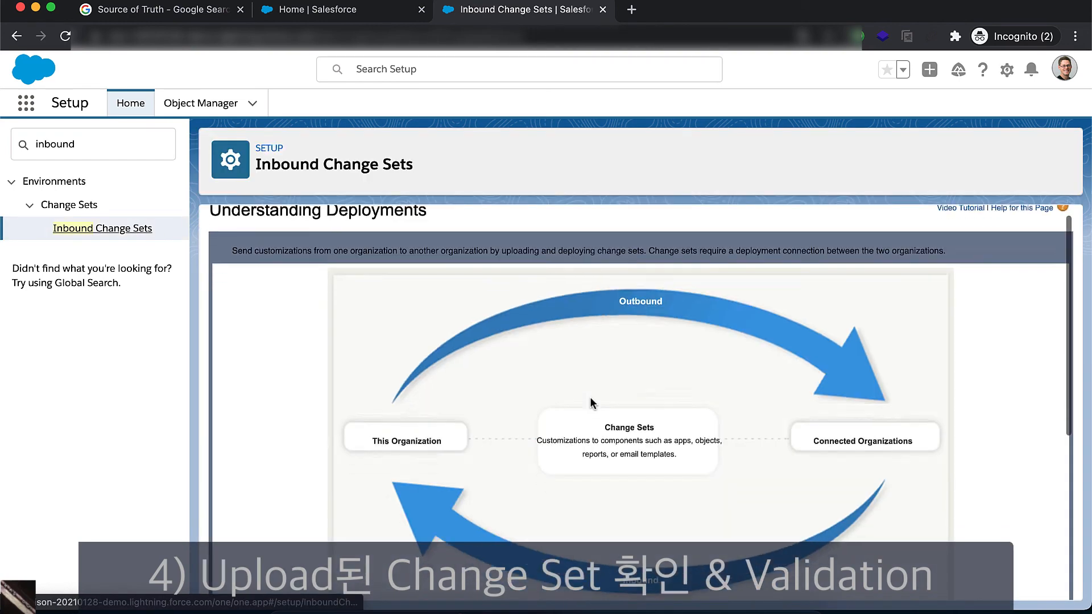
left_click(239, 571)
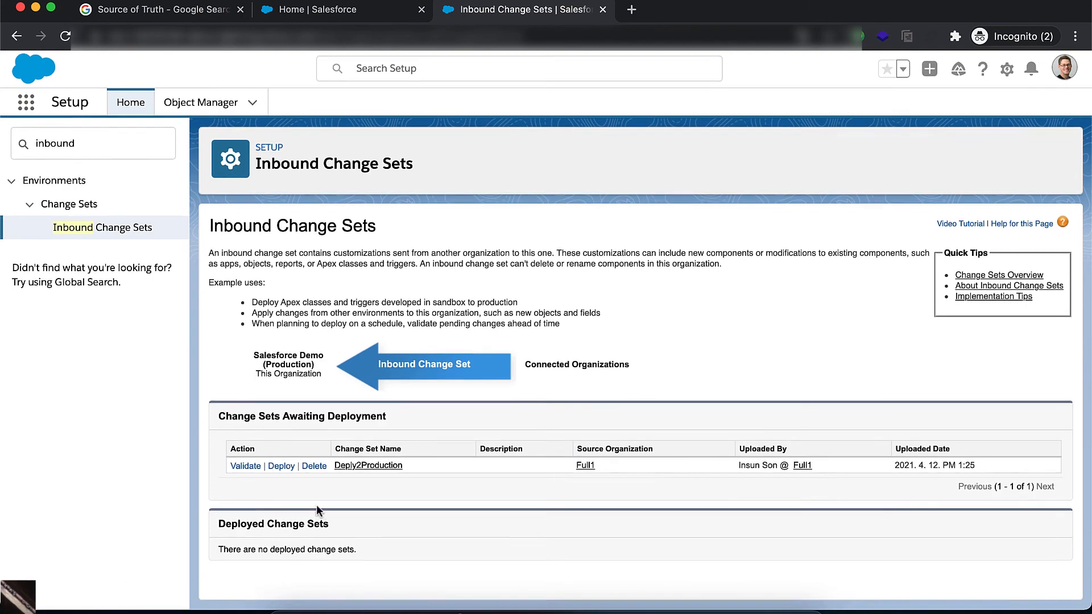
left_click(281, 466)
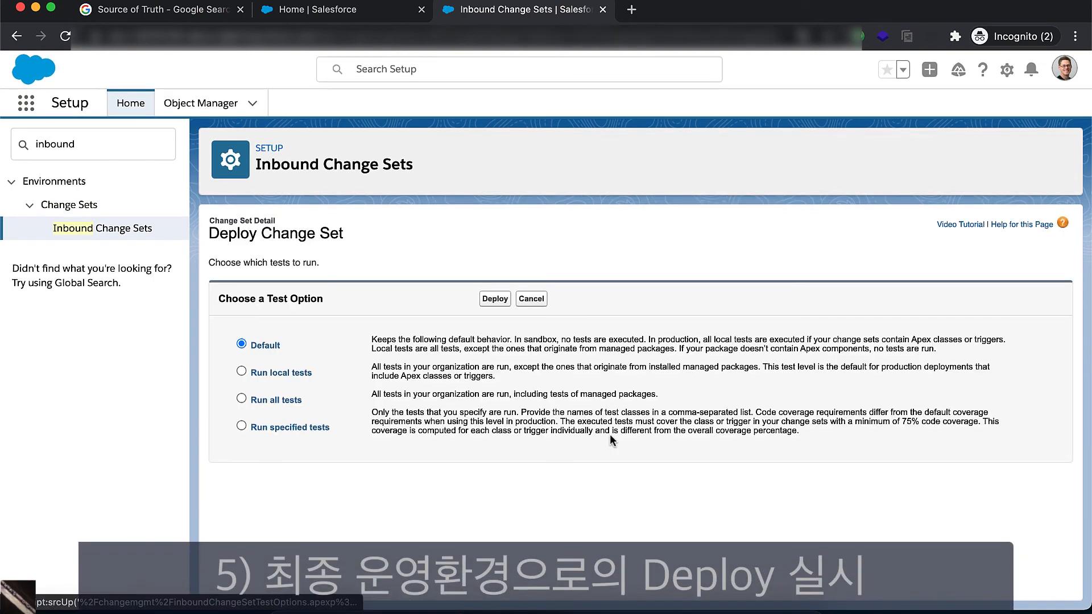
left_click(496, 300)
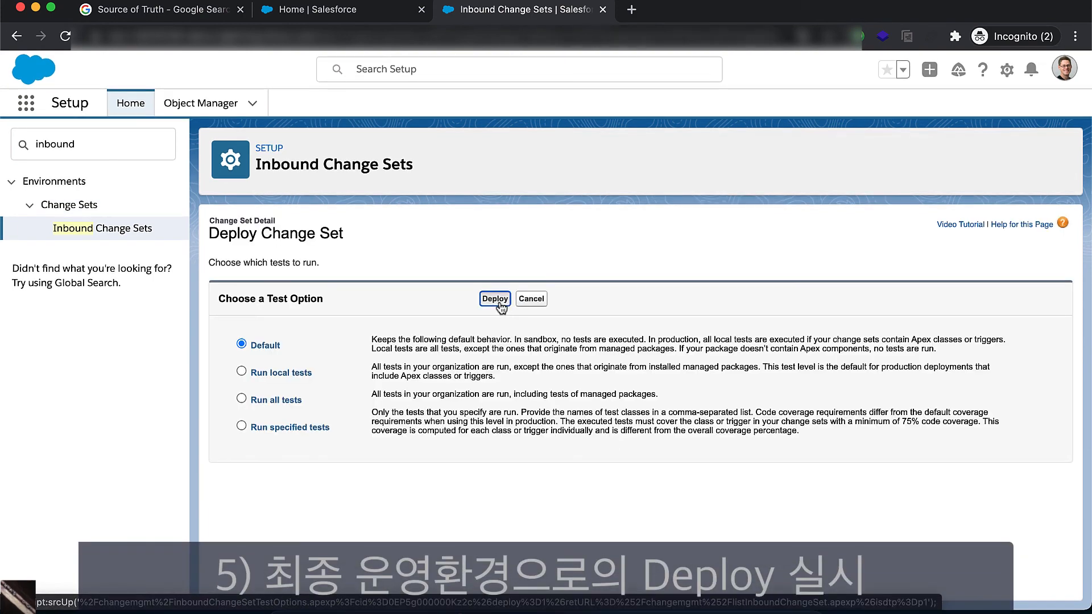
left_click(615, 408)
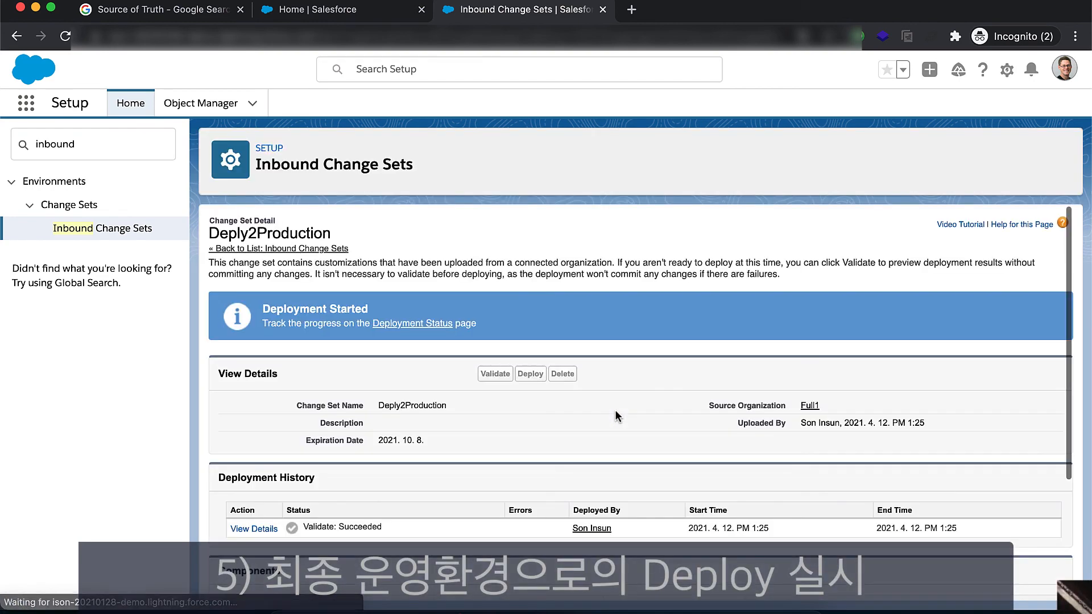
scroll(615, 410, "down", 3)
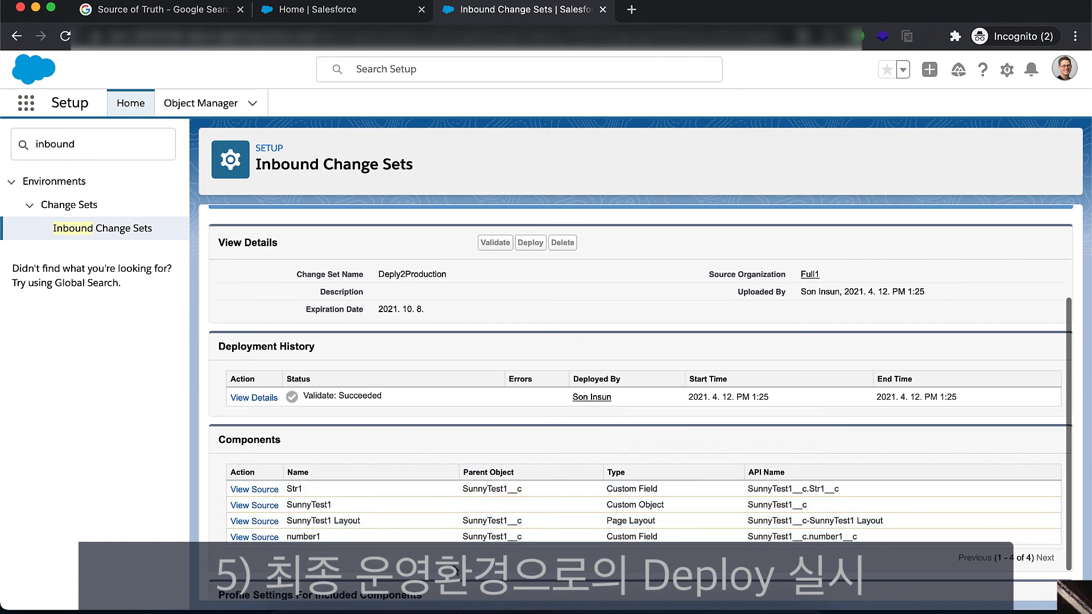
scroll(457, 571, "up", 3)
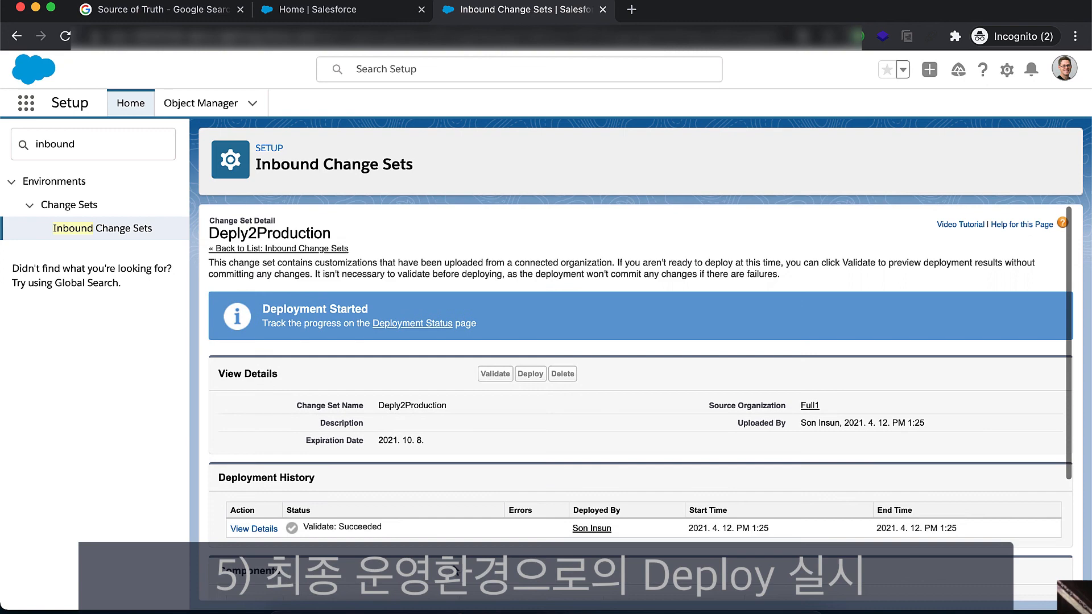
left_click(425, 324)
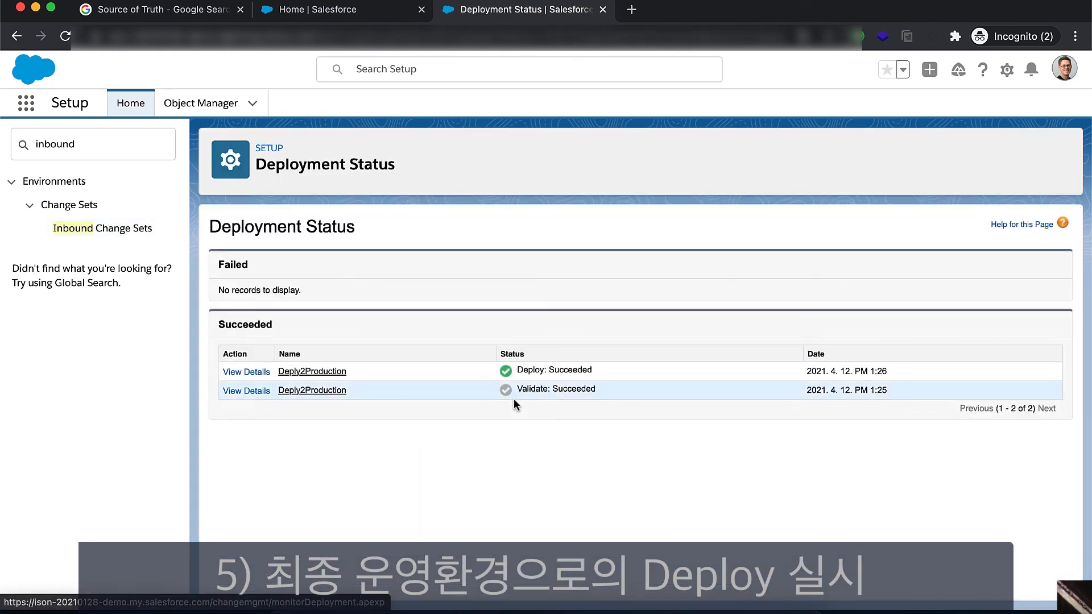
Find the SunnyTest1 object in the production org's Object Manager and view its fields and relationships.
left_click(216, 103)
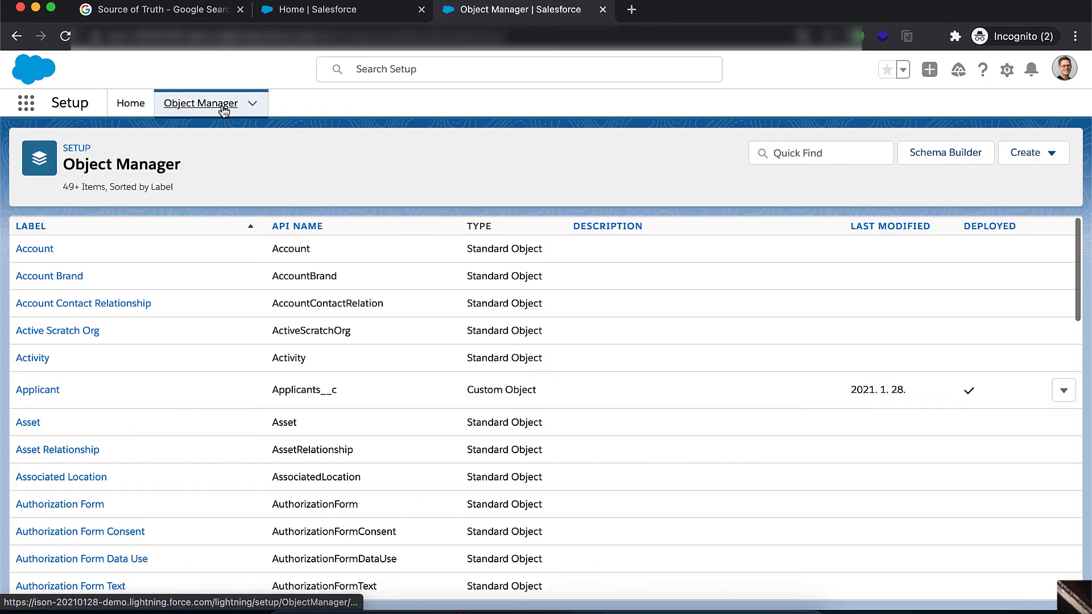
left_click(792, 163)
type("sunnytest")
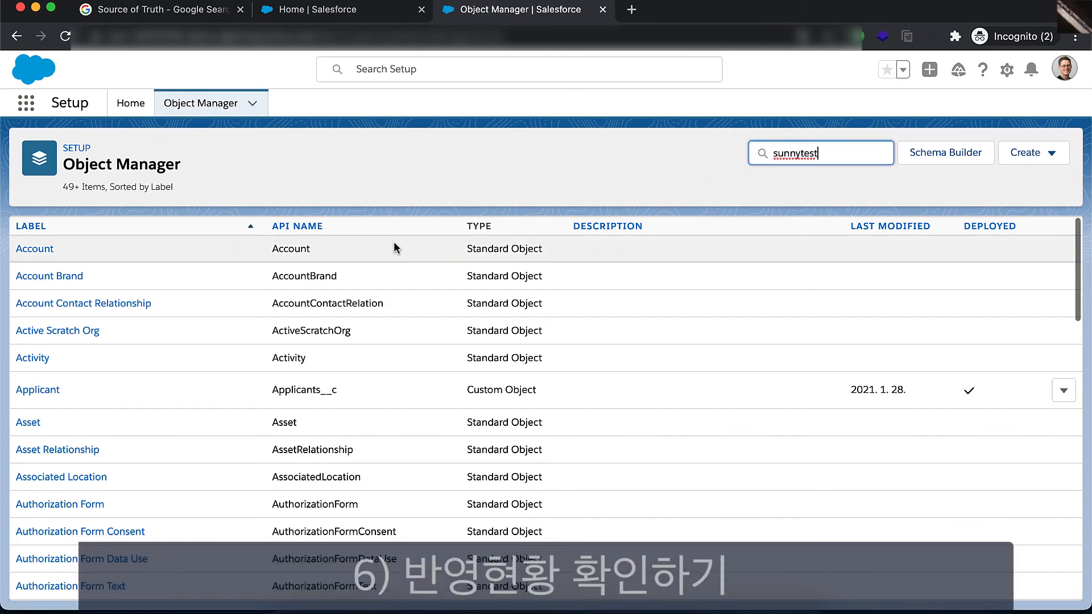
left_click(54, 254)
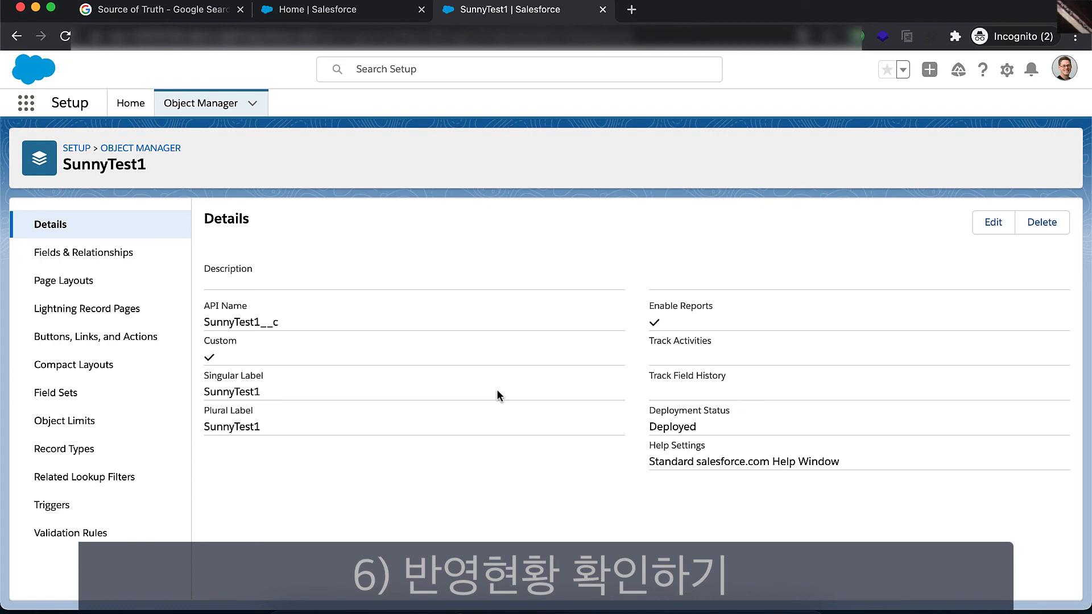
left_click(94, 257)
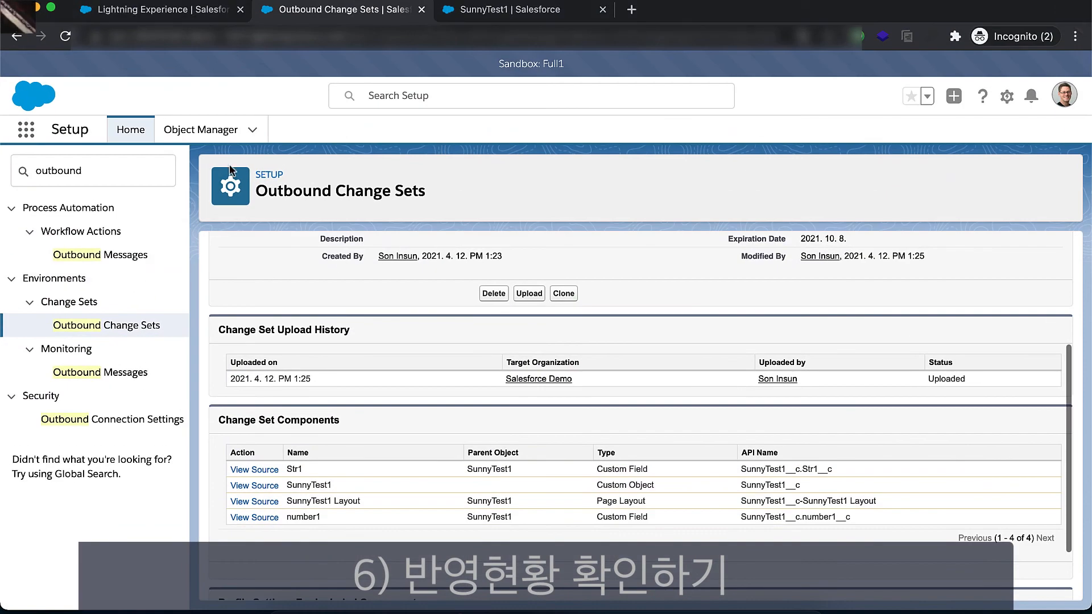
Find the SunnyTest1 object in the Full1 sandbox's Object Manager and view its fields and relationships for comparison.
left_click(200, 130)
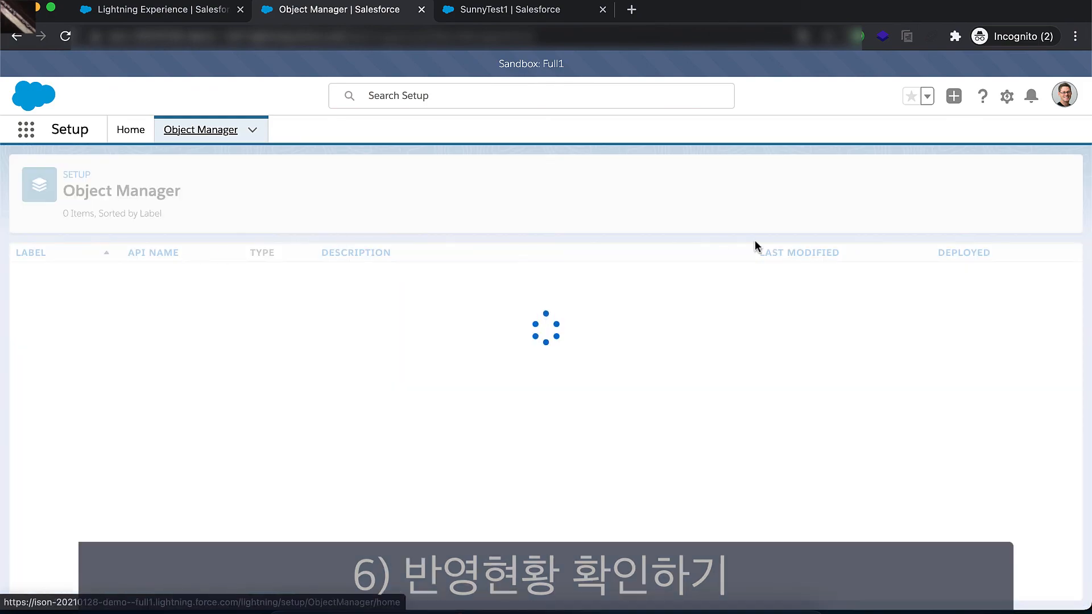
left_click(826, 180)
type("s")
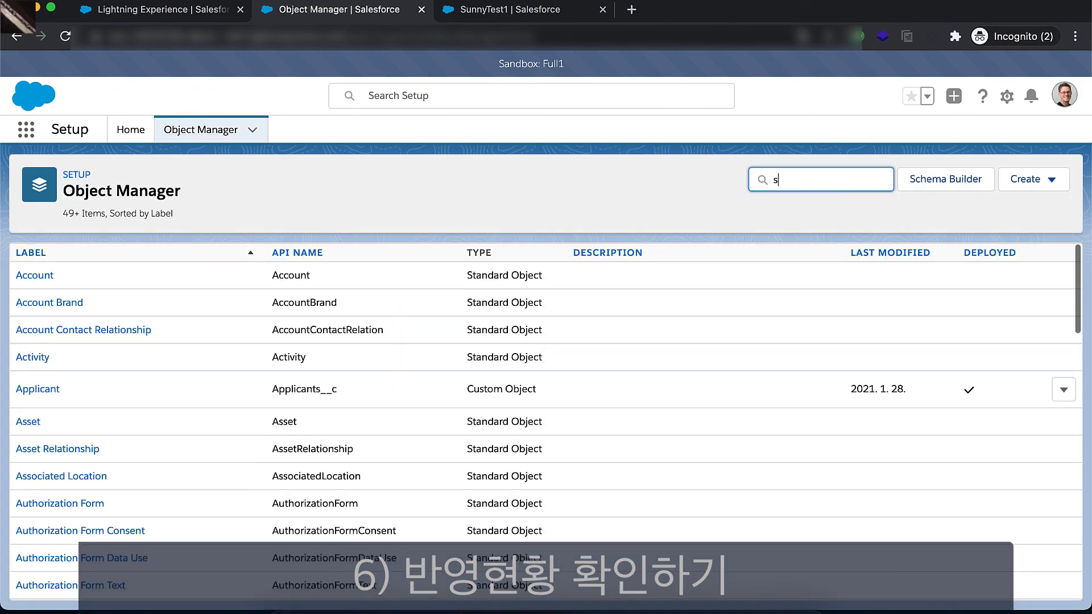
type("unny")
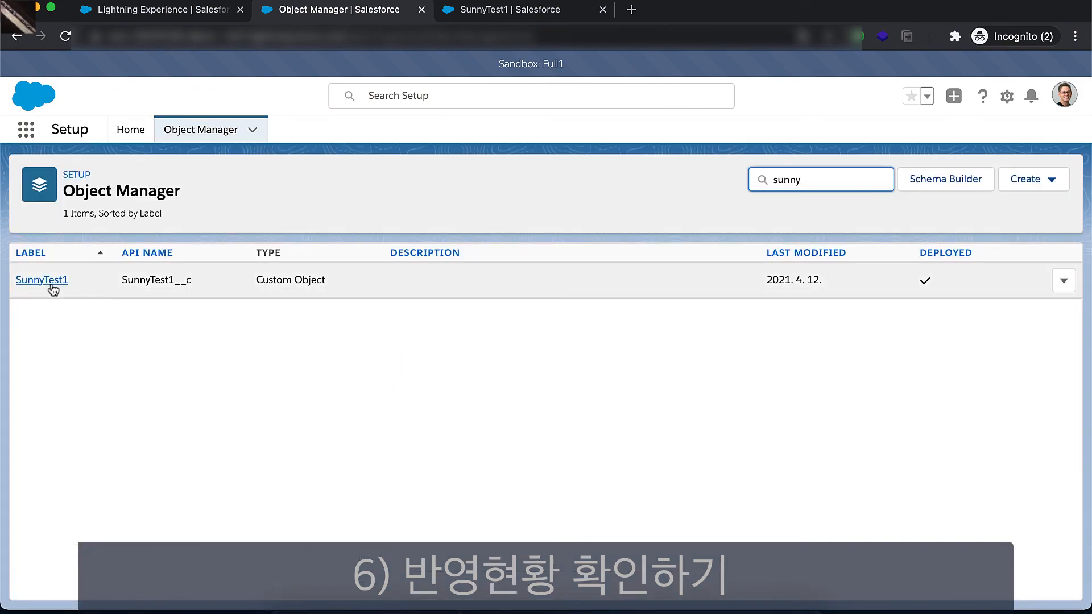
left_click(51, 286)
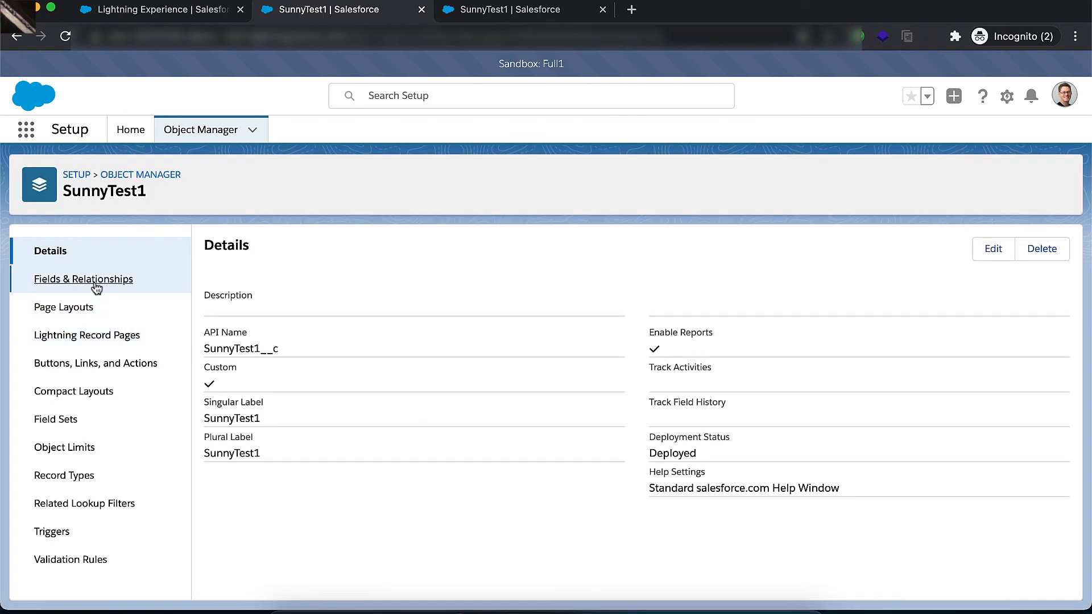
left_click(95, 285)
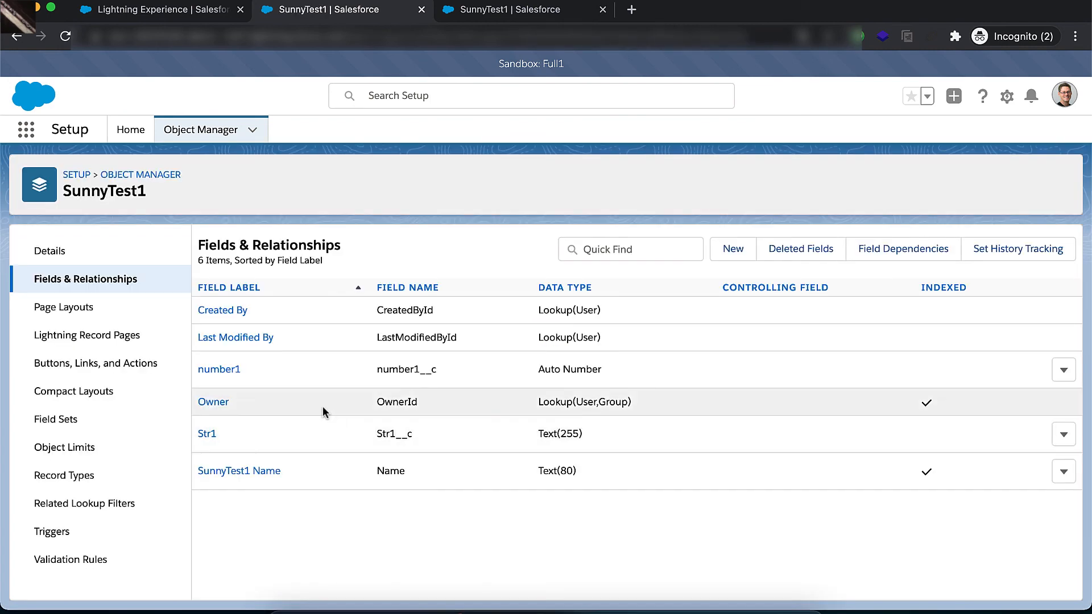